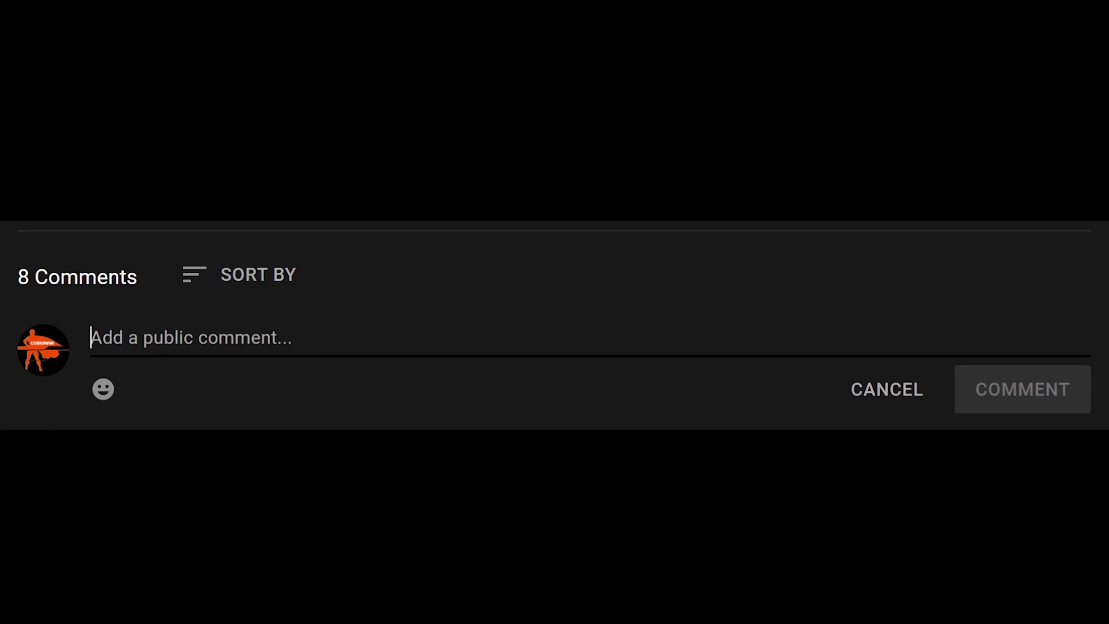
# - Post the public comment "Present!" under the video
pyautogui.write('Present')
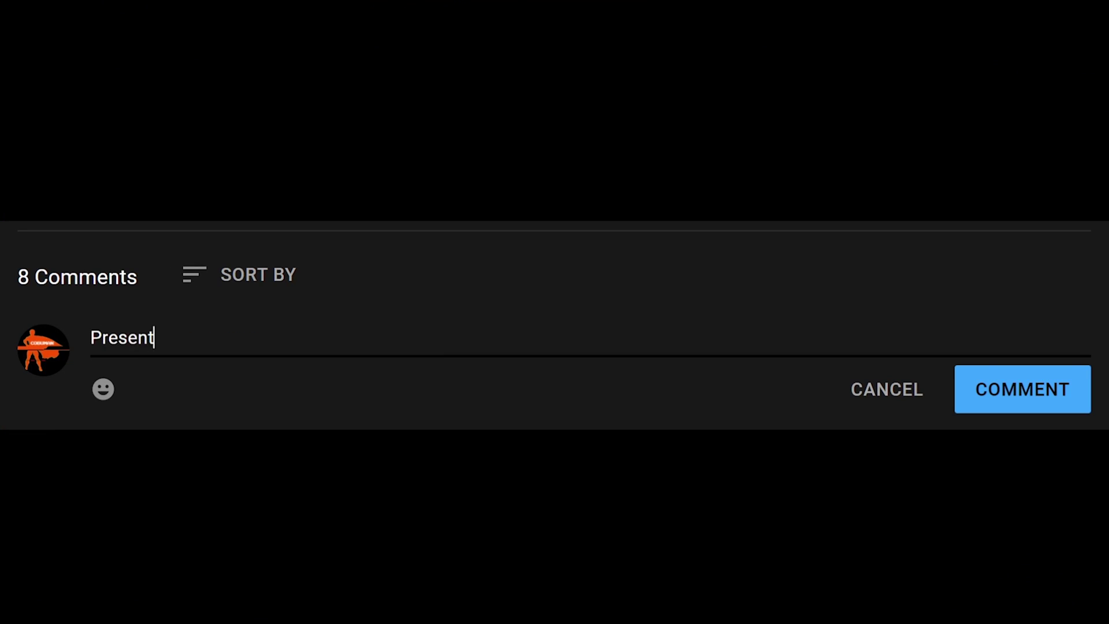
pyautogui.write('!')
pyautogui.click(1005, 394)
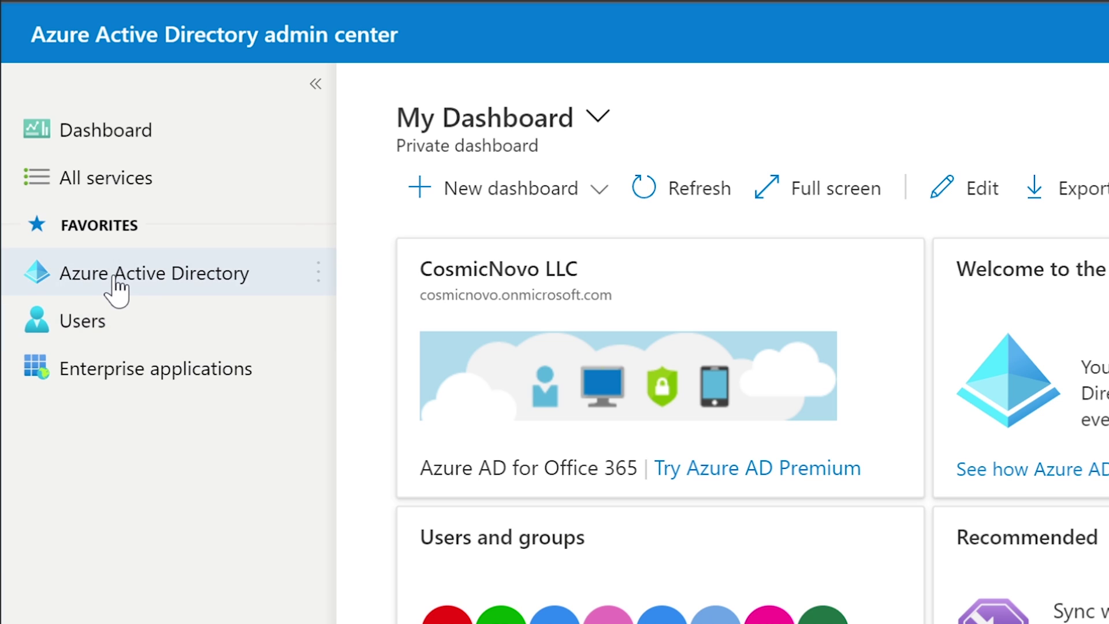
# - Switch to the Azure Active Directory admin center and open the first listed user's profile from the directory's users
pyautogui.click(117, 281)
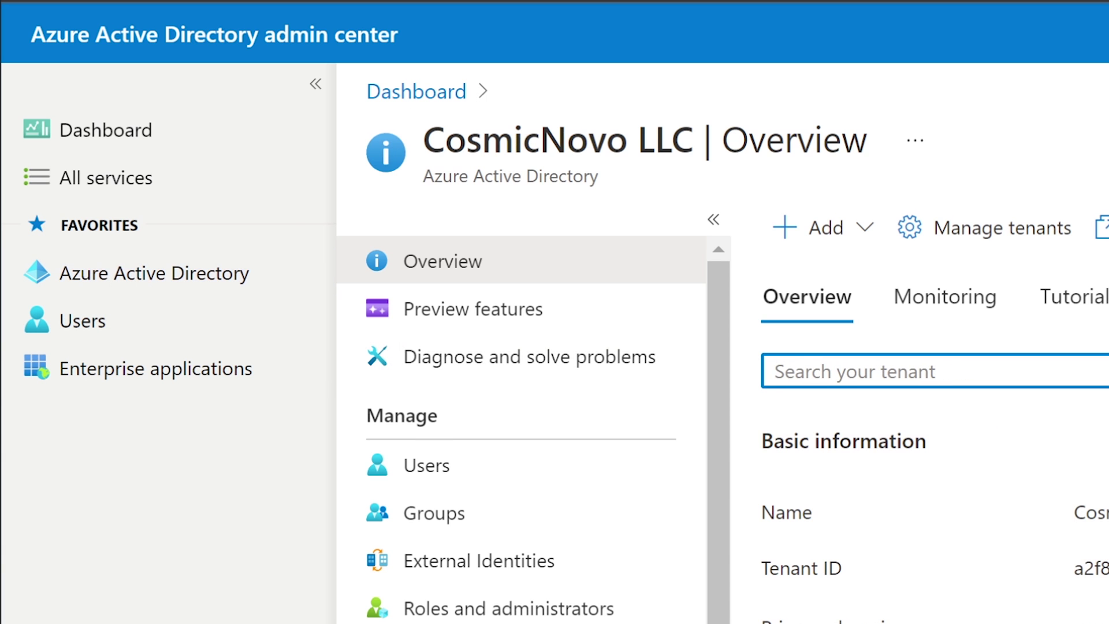
pyautogui.moveTo(456, 419); pyautogui.dragTo(358, 421)
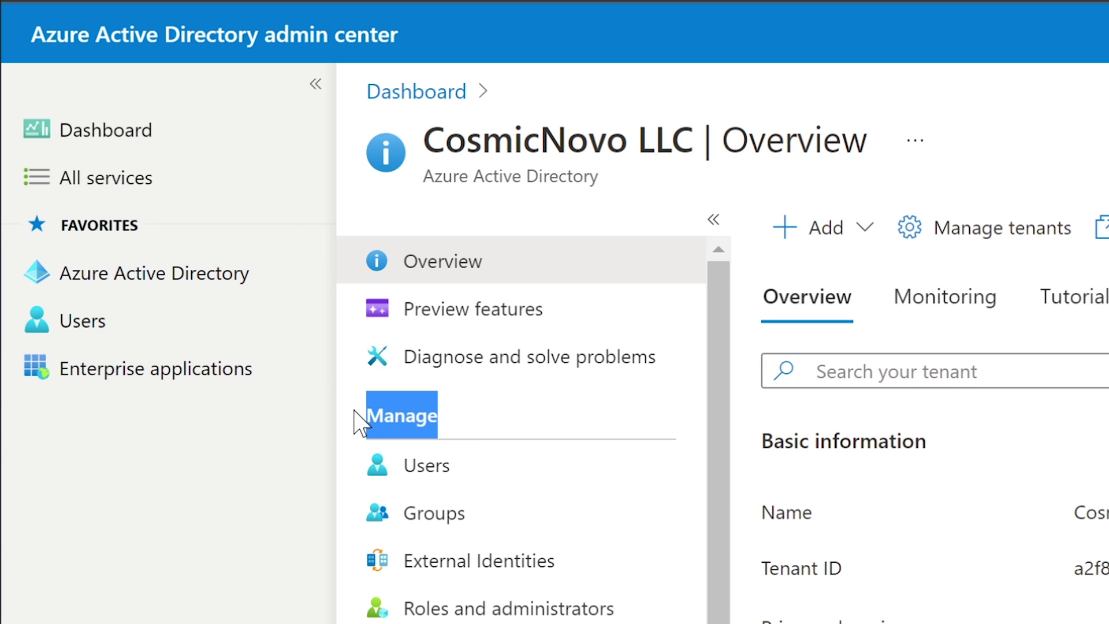
pyautogui.click(443, 474)
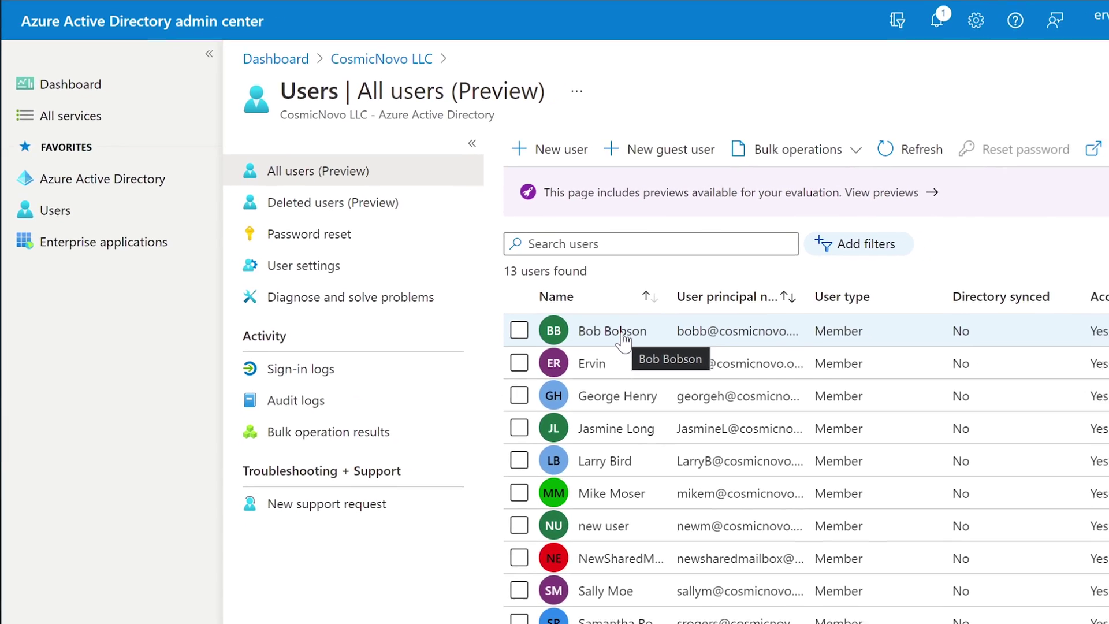
pyautogui.click(682, 367)
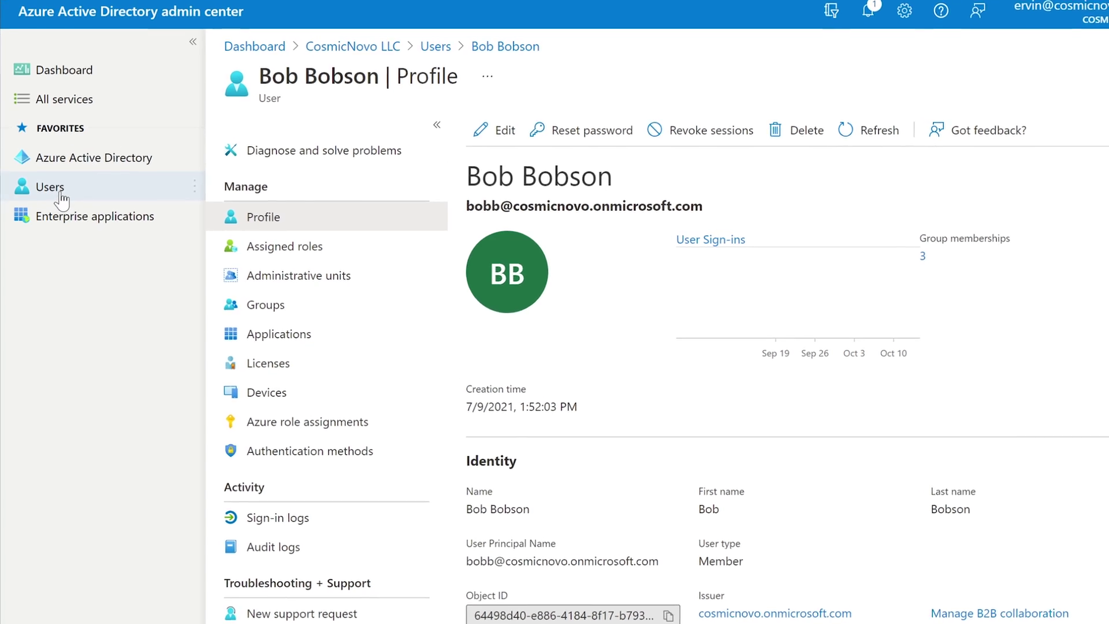
pyautogui.click(61, 199)
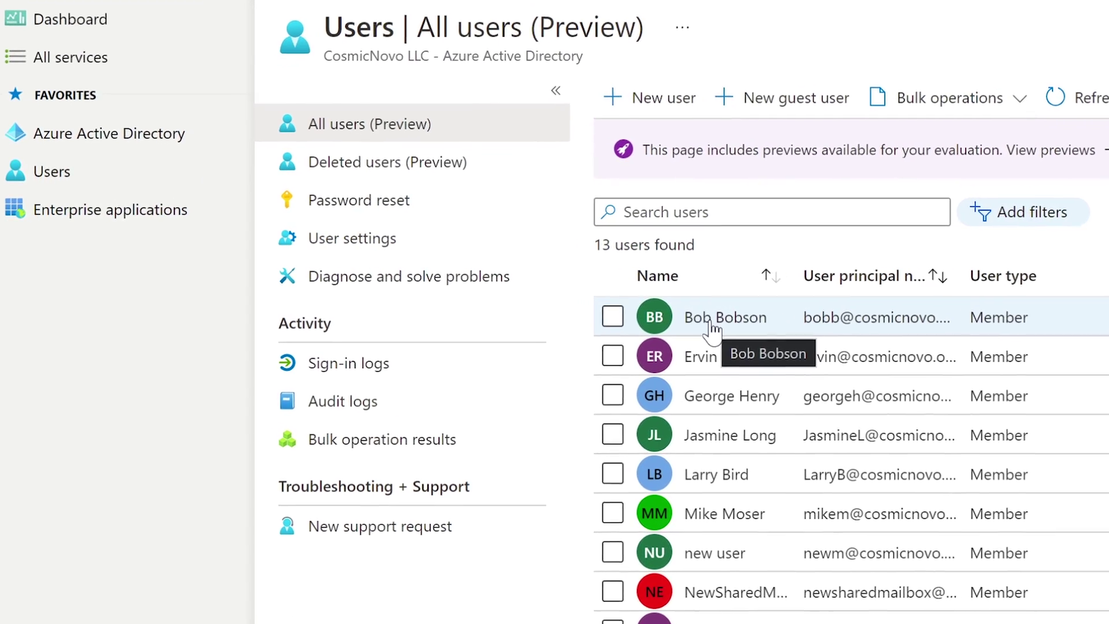
pyautogui.click(731, 325)
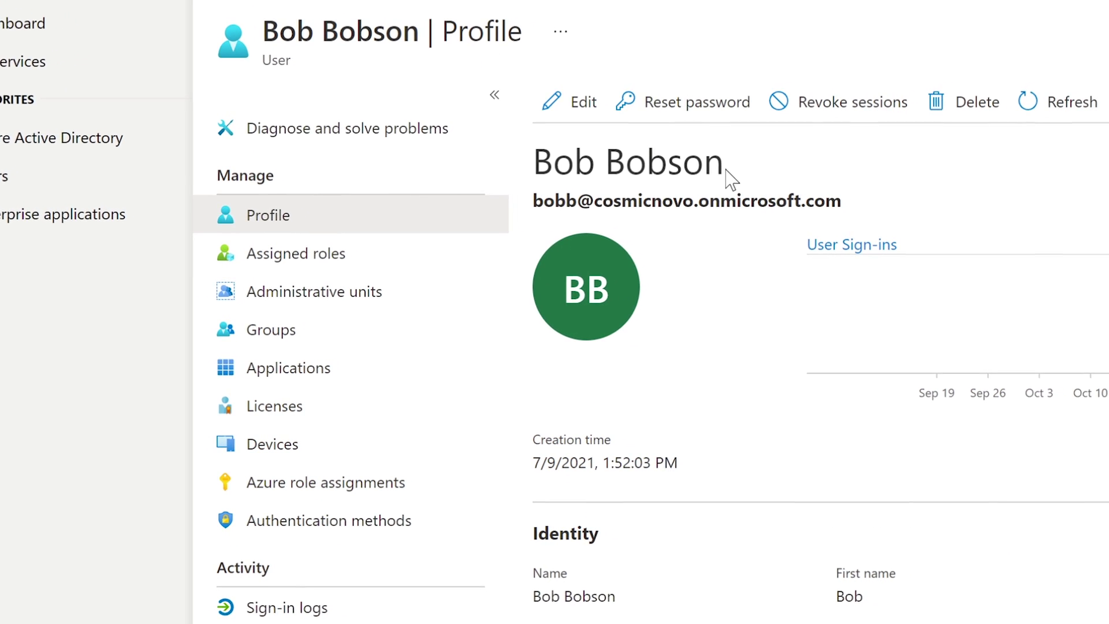
# - Reset the password of the user whose profile is open so that a temporary password is generated
pyautogui.moveTo(798, 170); pyautogui.dragTo(626, 162)
pyautogui.moveTo(526, 167); pyautogui.dragTo(507, 167)
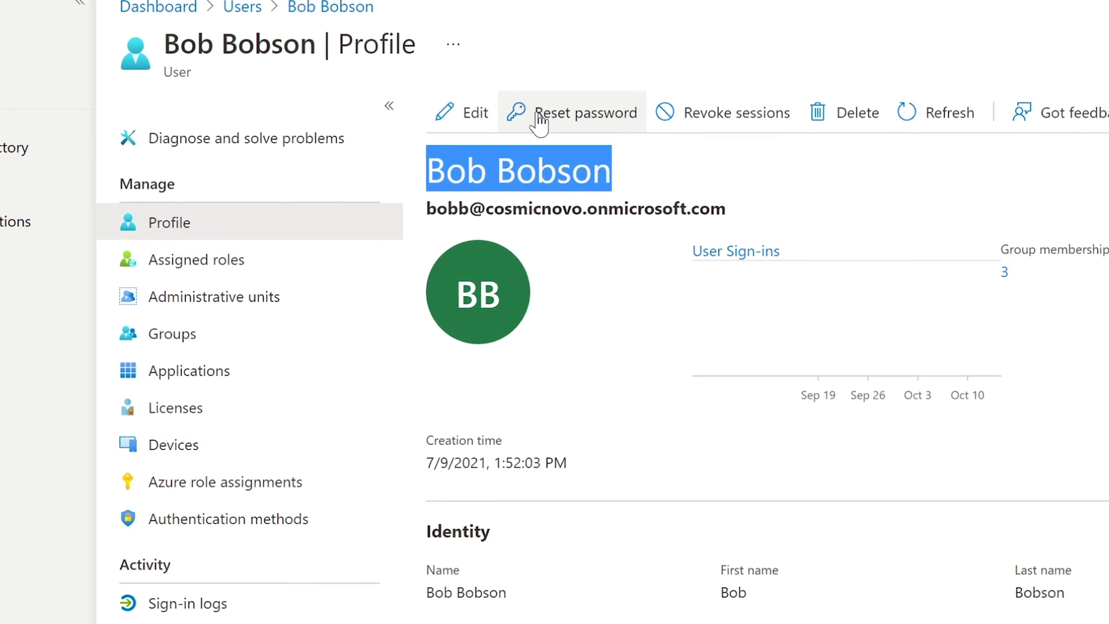
pyautogui.click(515, 122)
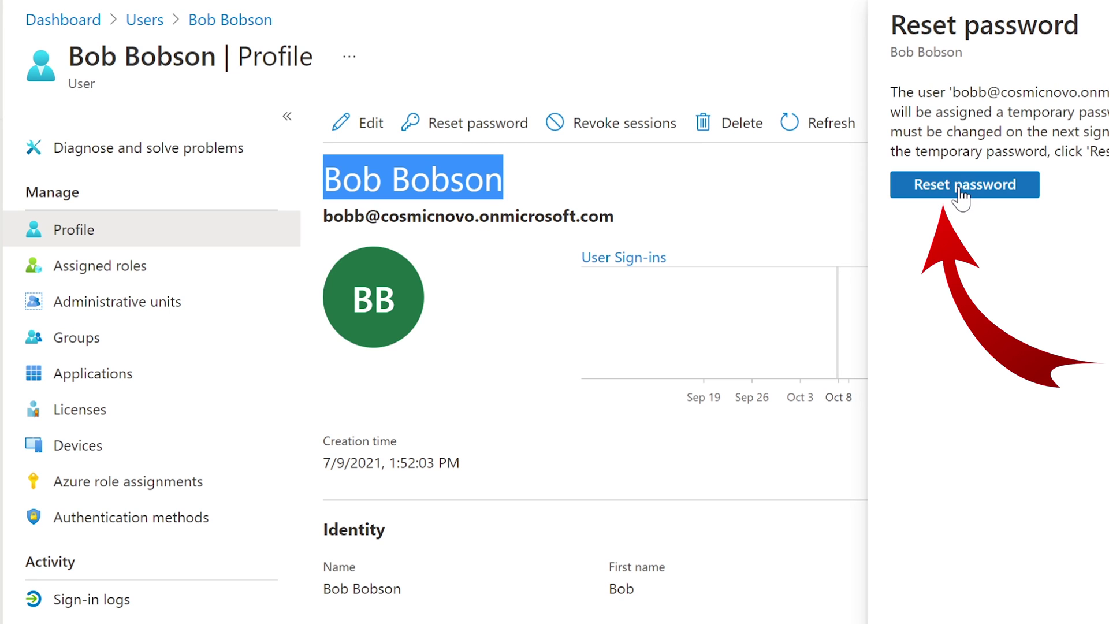
pyautogui.click(446, 134)
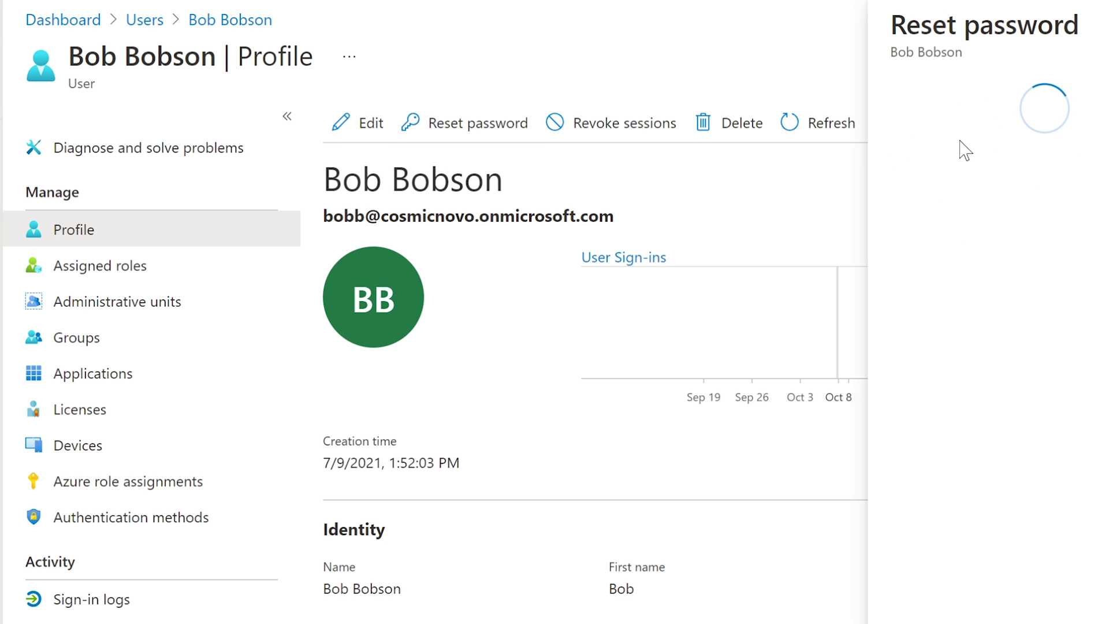
pyautogui.click(953, 188)
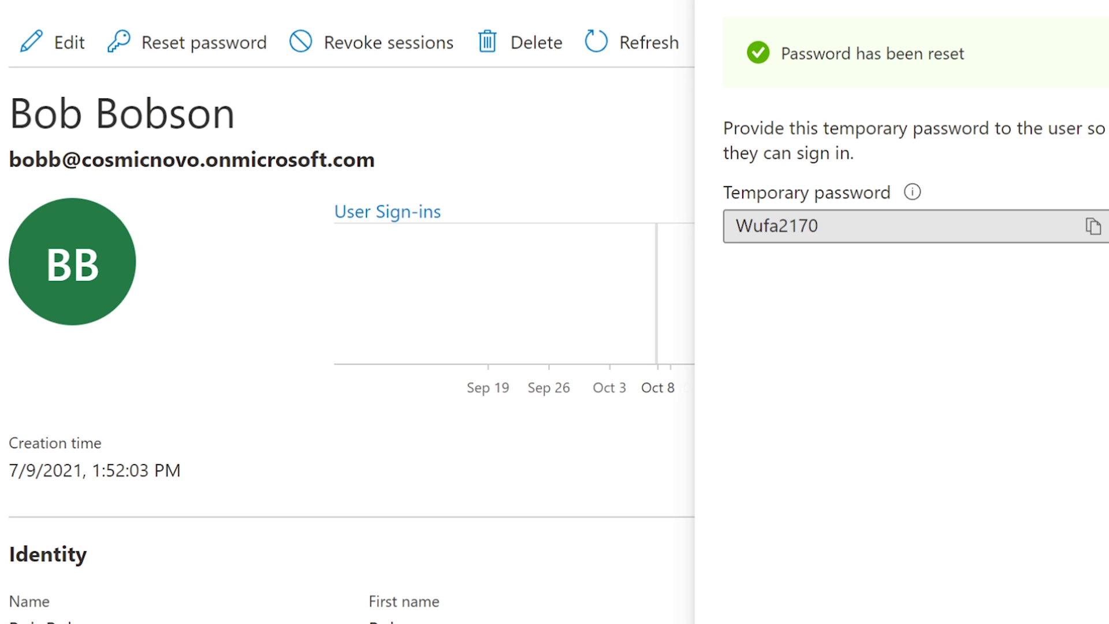
# - Copy the generated temporary password and close the password reset pane
pyautogui.moveTo(908, 201)
pyautogui.click(1093, 227)
pyautogui.click(779, 227)
pyautogui.click(776, 283)
pyautogui.click(797, 227)
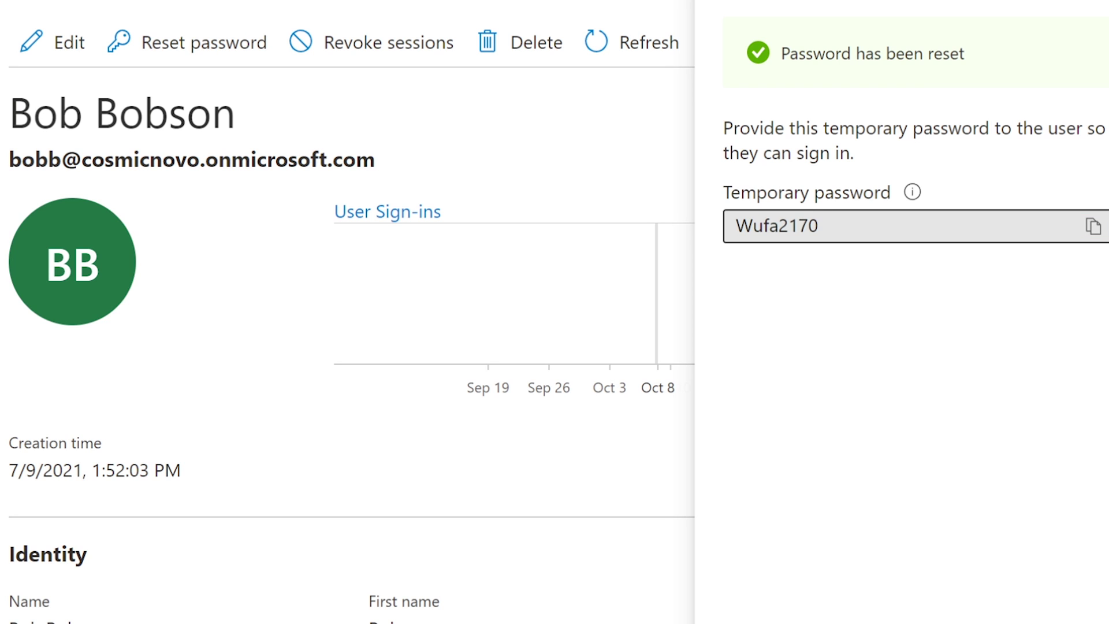
pyautogui.click(785, 279)
pyautogui.press('Escape')
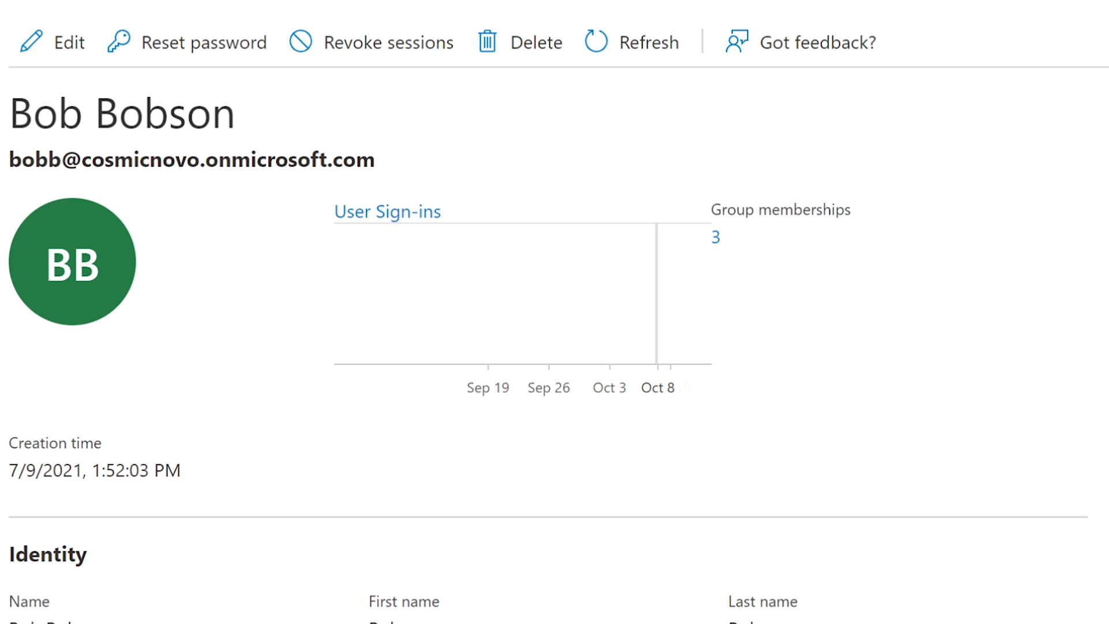
# - Reset the same user's password again and highlight the newly generated temporary password
pyautogui.click(205, 51)
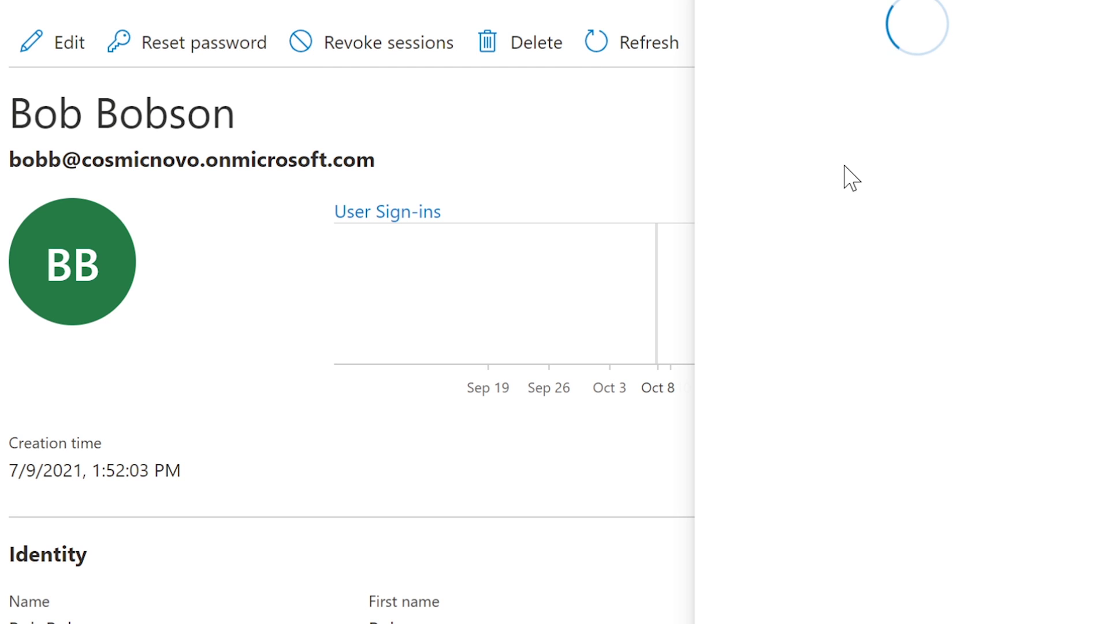
pyautogui.click(835, 128)
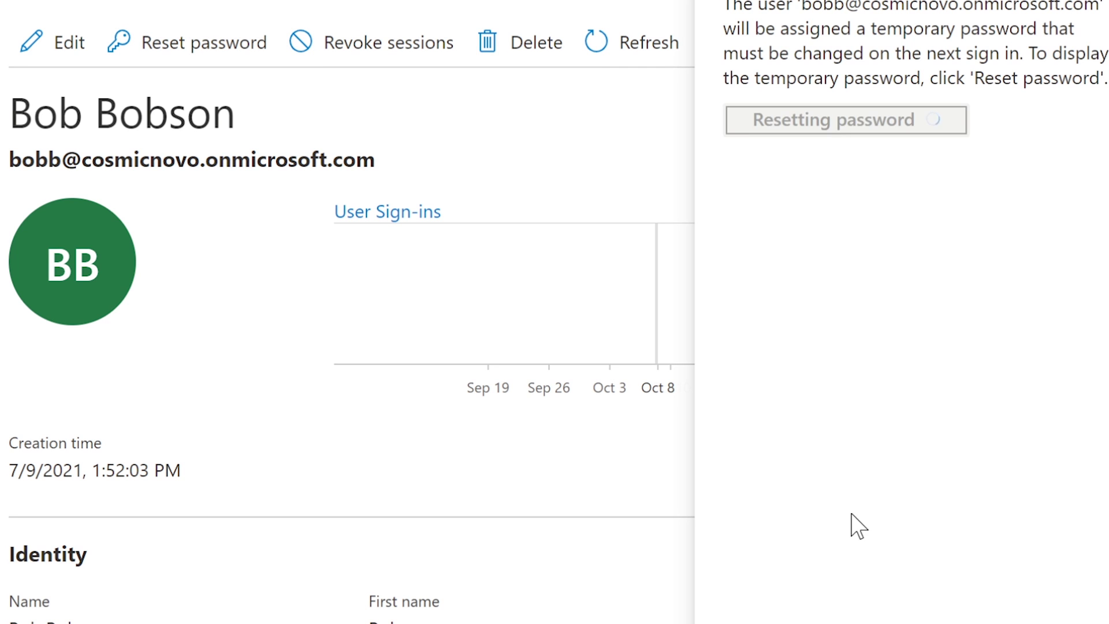
pyautogui.moveTo(817, 226); pyautogui.dragTo(728, 226)
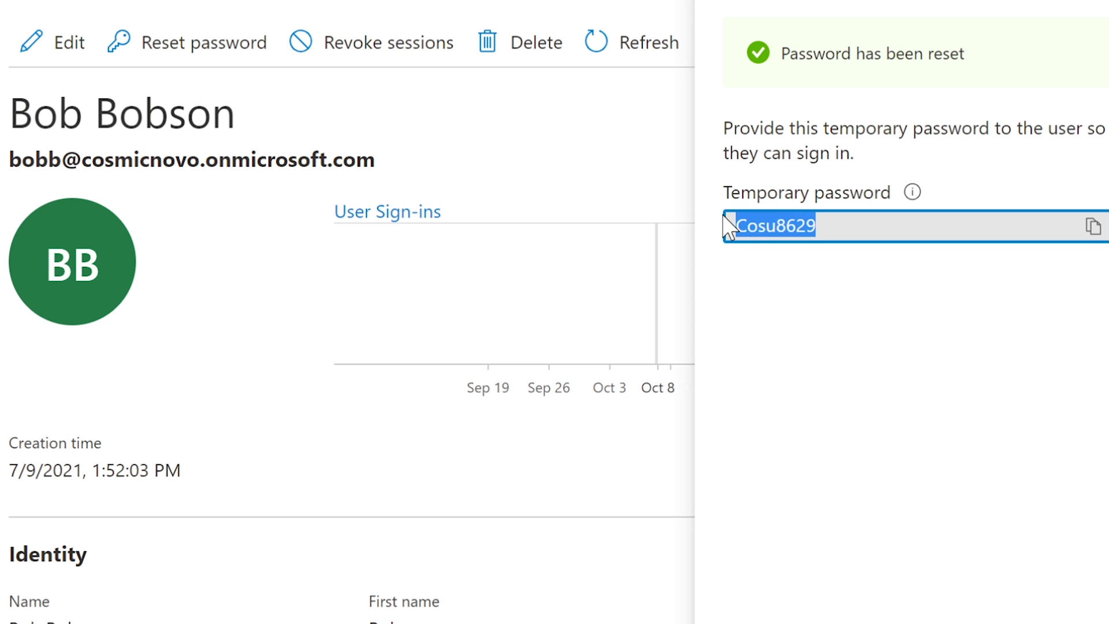
pyautogui.click(775, 275)
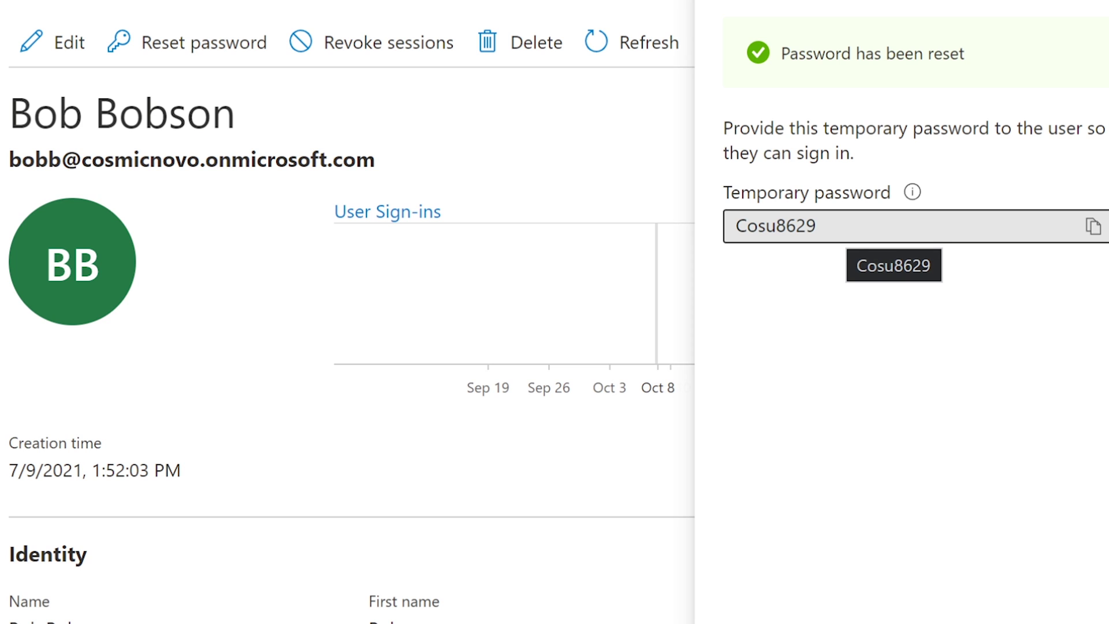
# - Examine the temporary password's letter and digit parts and its information note, and close the password reset pane
pyautogui.moveTo(732, 226); pyautogui.dragTo(747, 226)
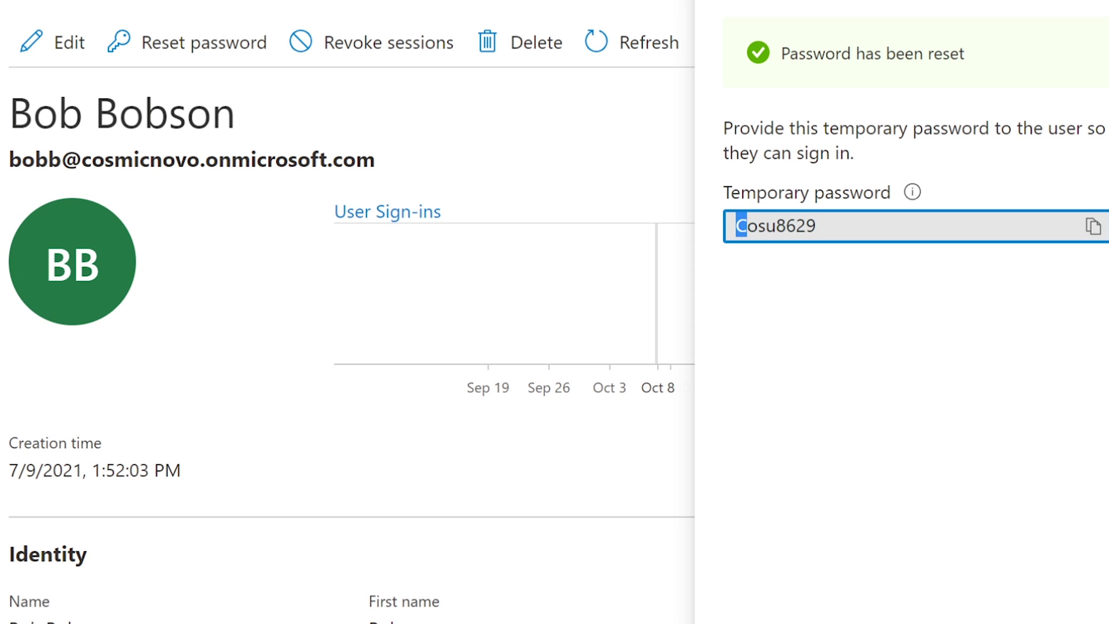
pyautogui.moveTo(817, 226); pyautogui.dragTo(775, 226)
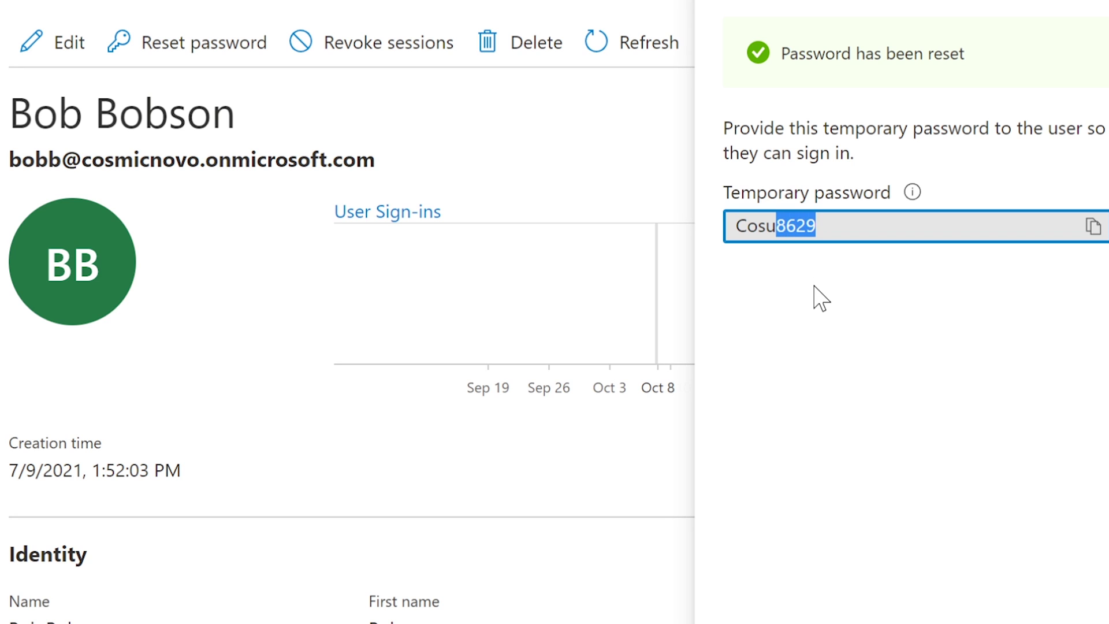
pyautogui.click(814, 287)
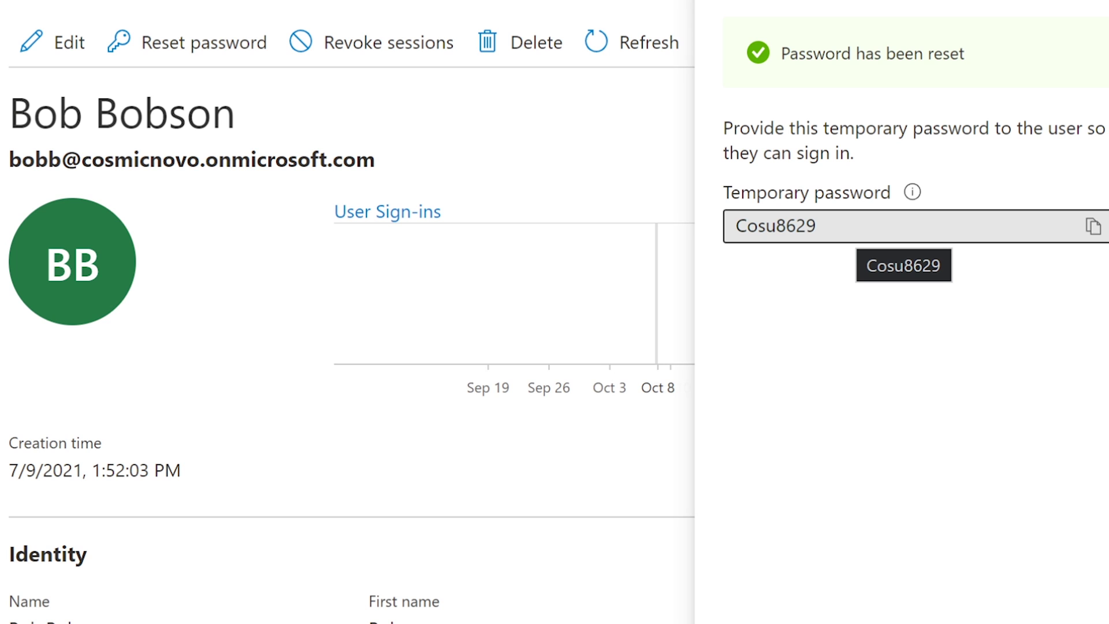
pyautogui.moveTo(855, 226); pyautogui.dragTo(889, 186)
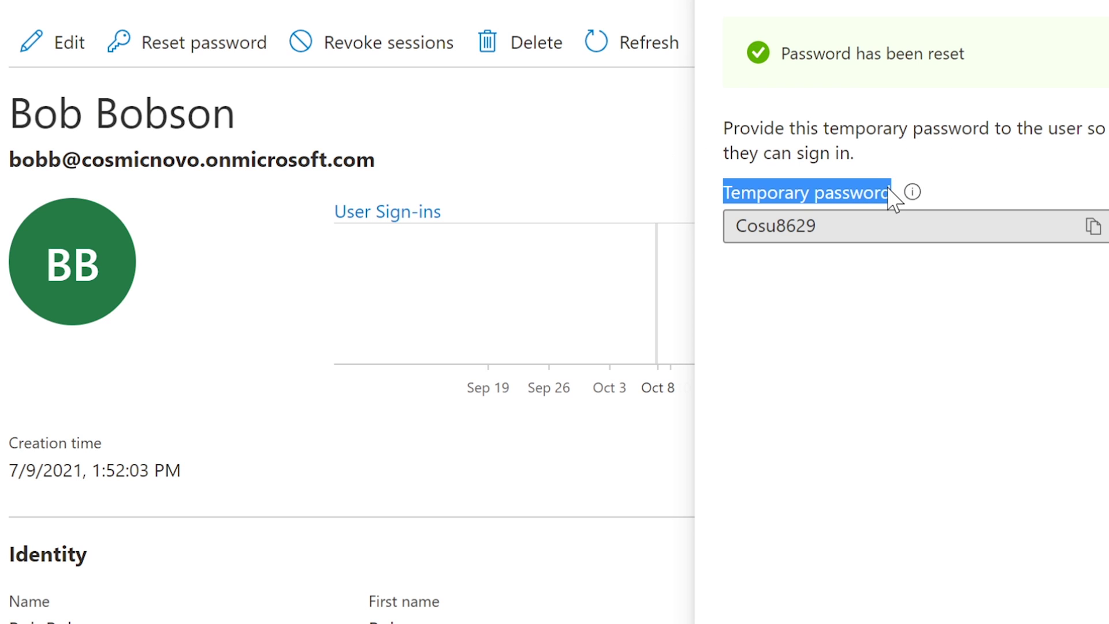
pyautogui.moveTo(909, 199)
pyautogui.moveTo(910, 184)
pyautogui.click(982, 153)
pyautogui.scroll(-2, 981, 153)
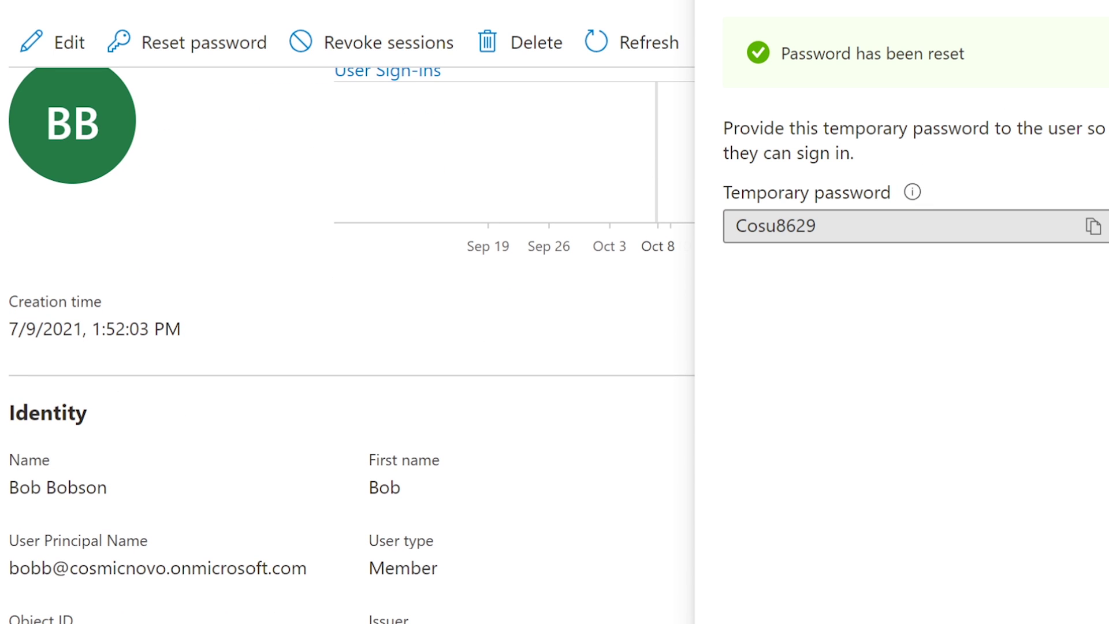
pyautogui.click(1052, 2)
# - Examine the department, employee ID, company name and job title fields in the profile's Job info section
pyautogui.scroll(2, 478, 329)
pyautogui.scroll(-2, 482, 331)
pyautogui.scroll(-4, 487, 332)
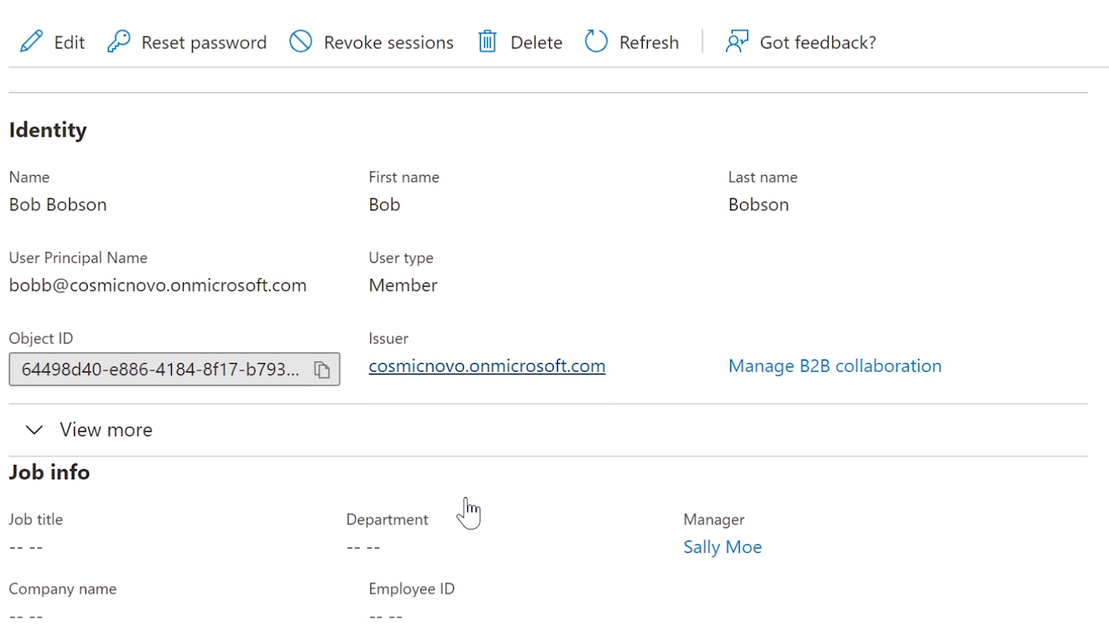
pyautogui.moveTo(346, 511); pyautogui.dragTo(382, 549)
pyautogui.moveTo(433, 616); pyautogui.dragTo(354, 612)
pyautogui.moveTo(72, 613); pyautogui.dragTo(2, 606)
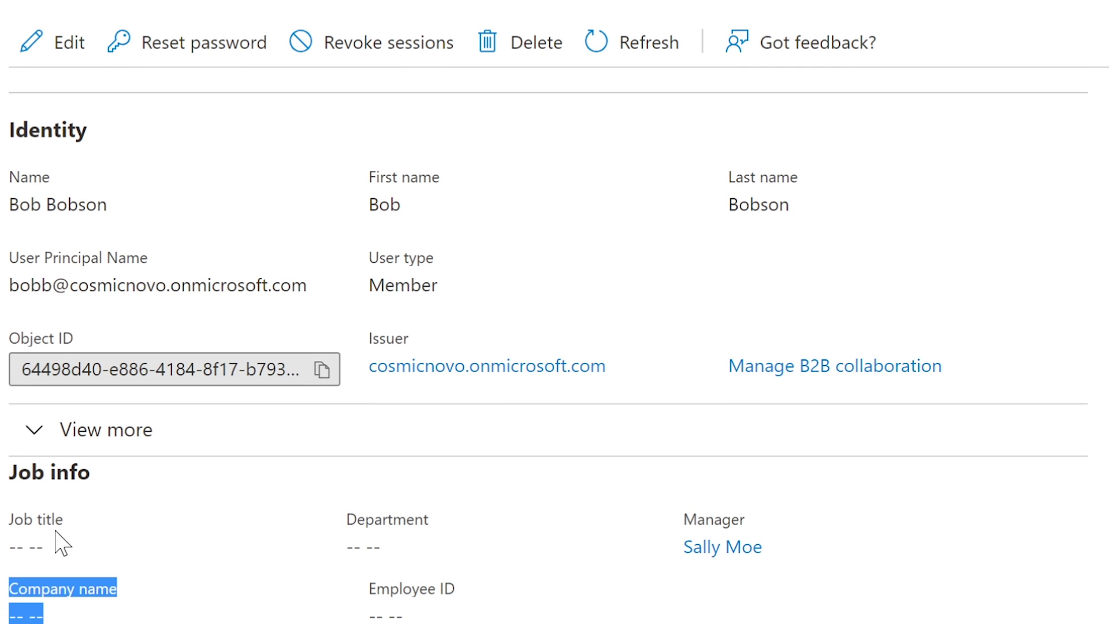
pyautogui.moveTo(54, 545); pyautogui.dragTo(13, 543)
pyautogui.click(218, 544)
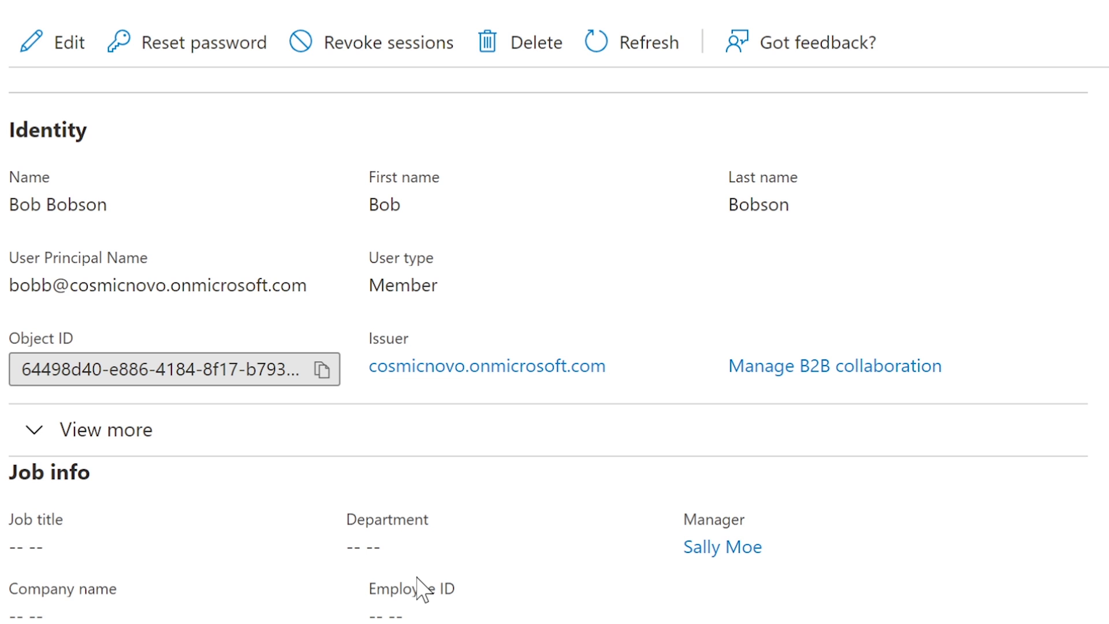
# - Review the profile's Settings section and the Manager field under Job info
pyautogui.scroll(-5, 416, 584)
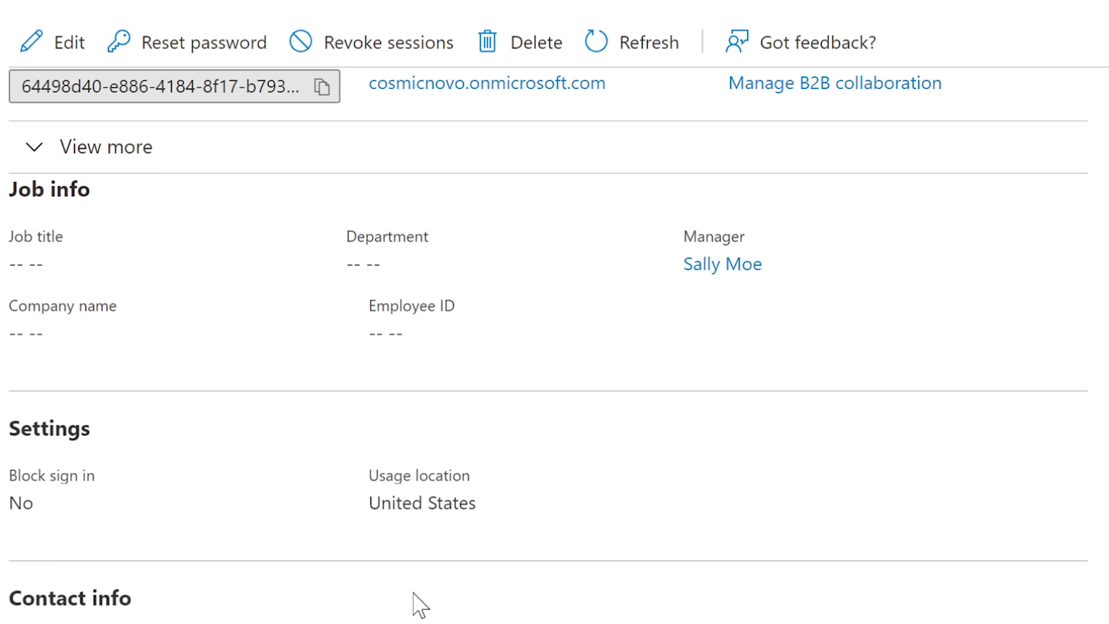
pyautogui.scroll(8, 420, 603)
pyautogui.scroll(2, 413, 594)
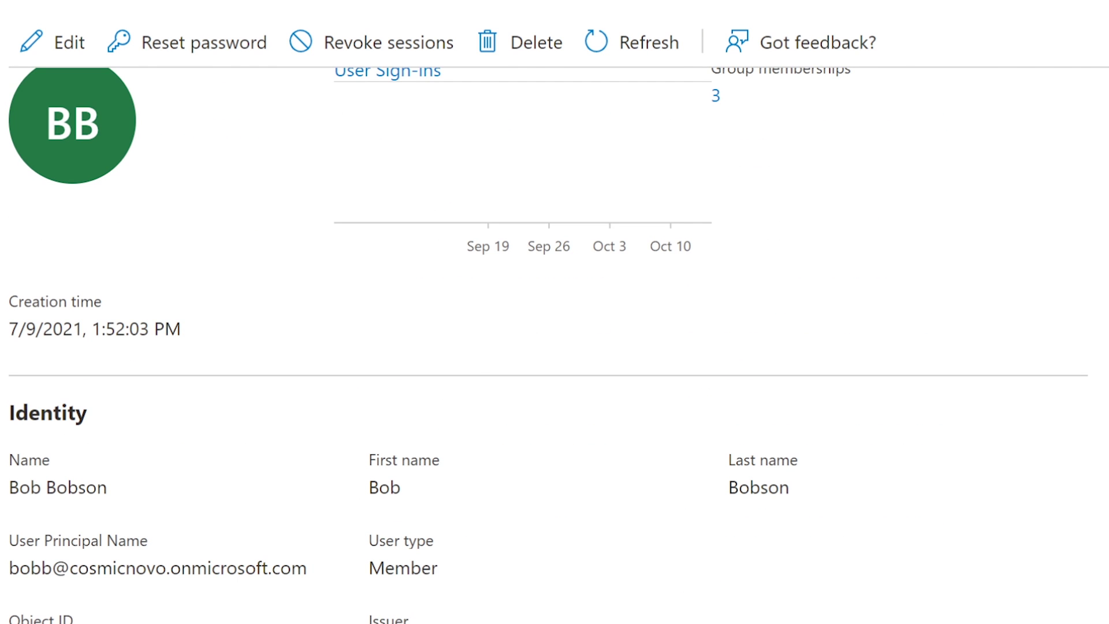
pyautogui.scroll(2, 554, 346)
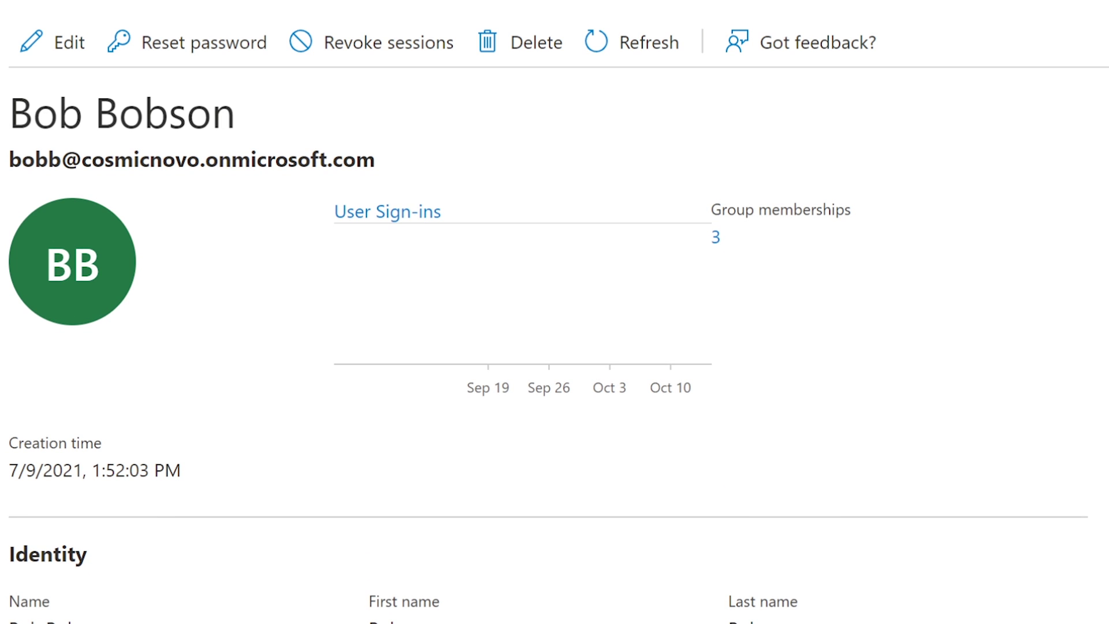
pyautogui.scroll(-7, 800, 566)
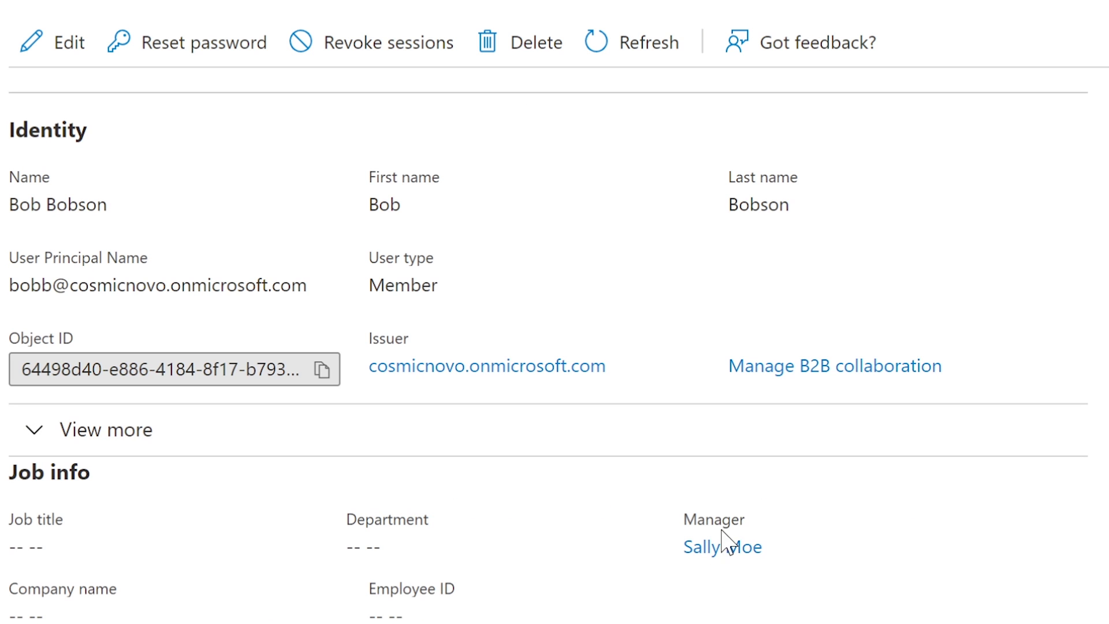
pyautogui.moveTo(673, 517); pyautogui.dragTo(805, 522)
pyautogui.click(490, 563)
pyautogui.scroll(7, 491, 563)
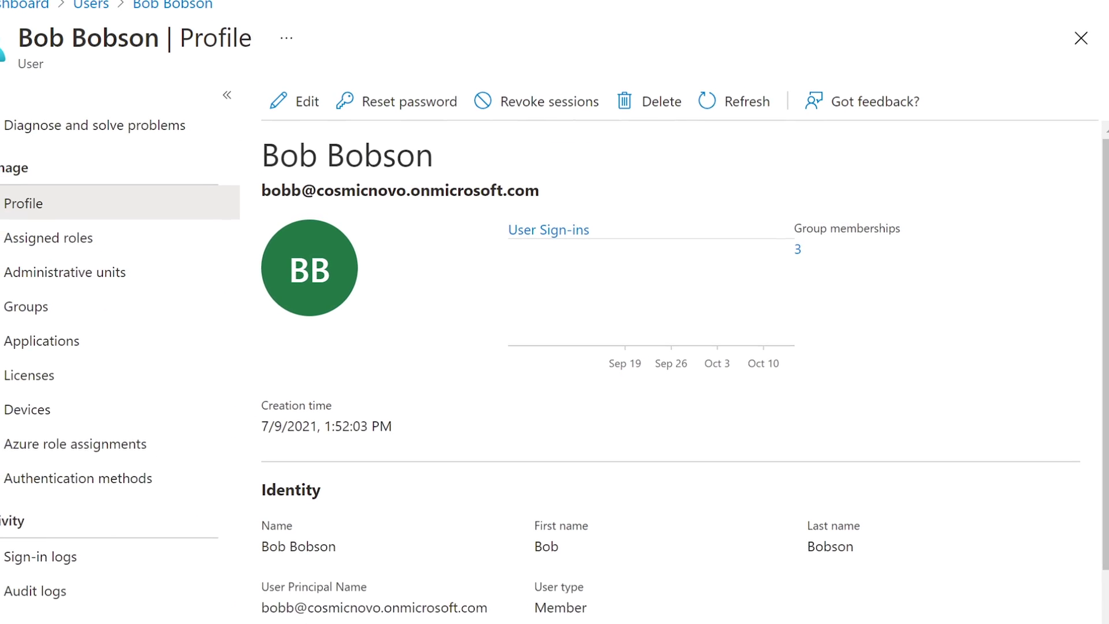
# - View the fourth listed user's profile and open the ninth listed user's profile from the user list
pyautogui.click(129, 13)
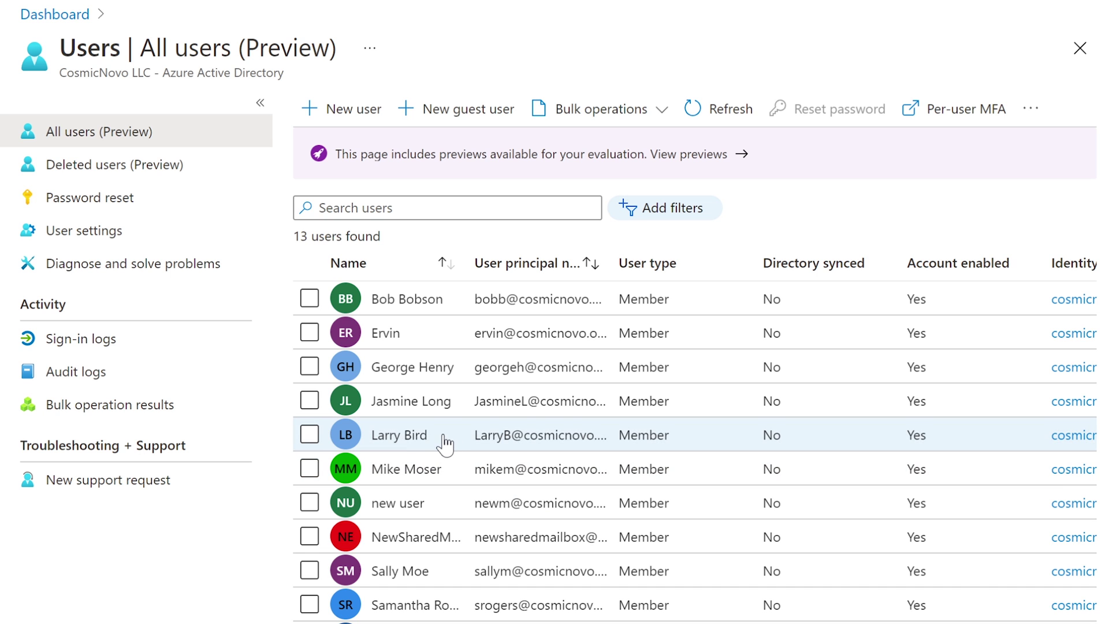
pyautogui.click(435, 403)
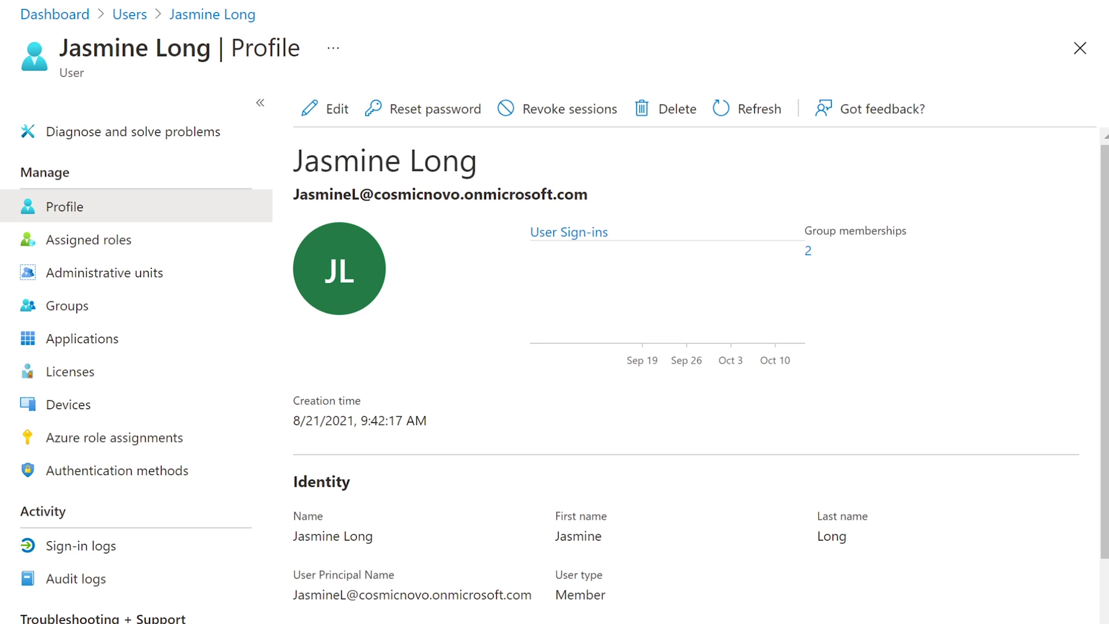
pyautogui.hotkey('alt', 'Left')
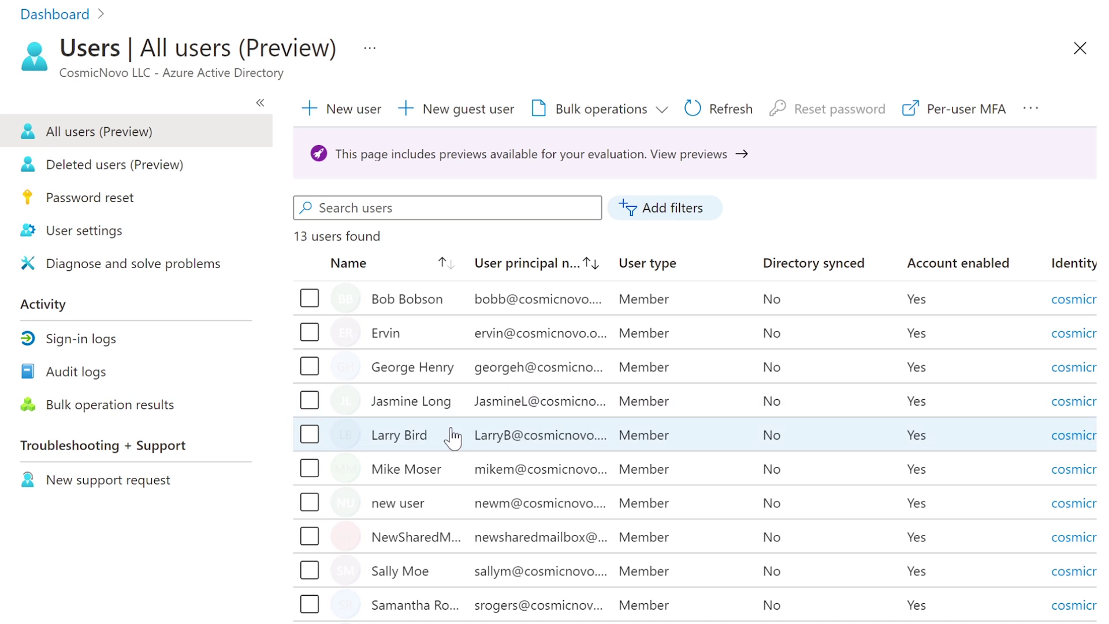
pyautogui.click(410, 576)
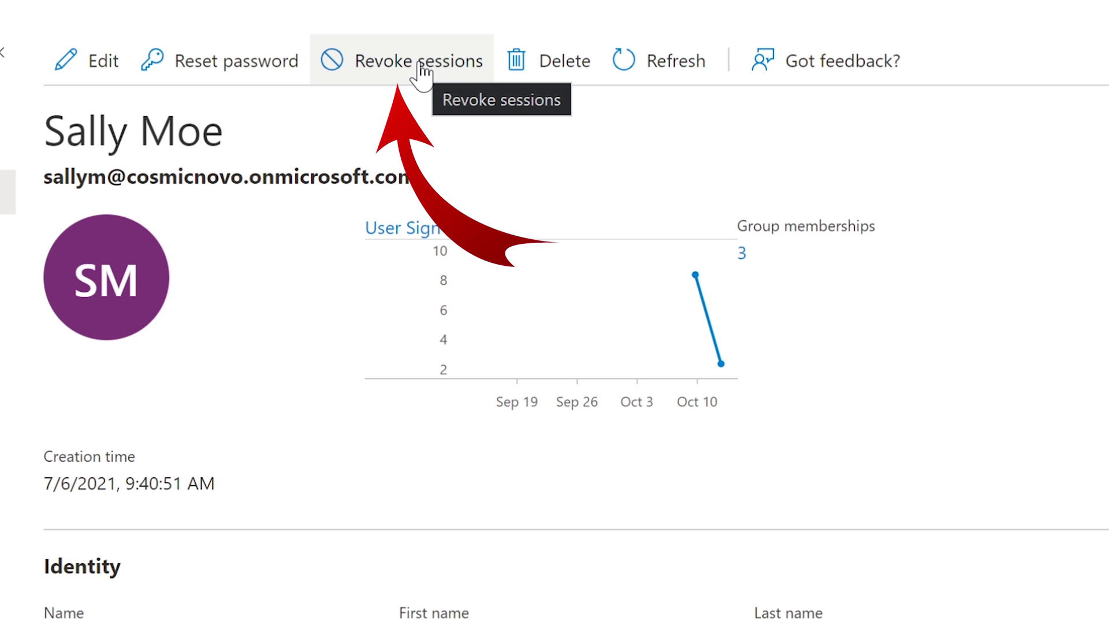
# - Place the user's Outlook window below the profile header and revoke all sessions for that user, confirming the request
pyautogui.moveTo(228, 131)
pyautogui.mouseDown()
pyautogui.moveTo(41, 132)
pyautogui.moveTo(225, 132)
pyautogui.mouseUp()
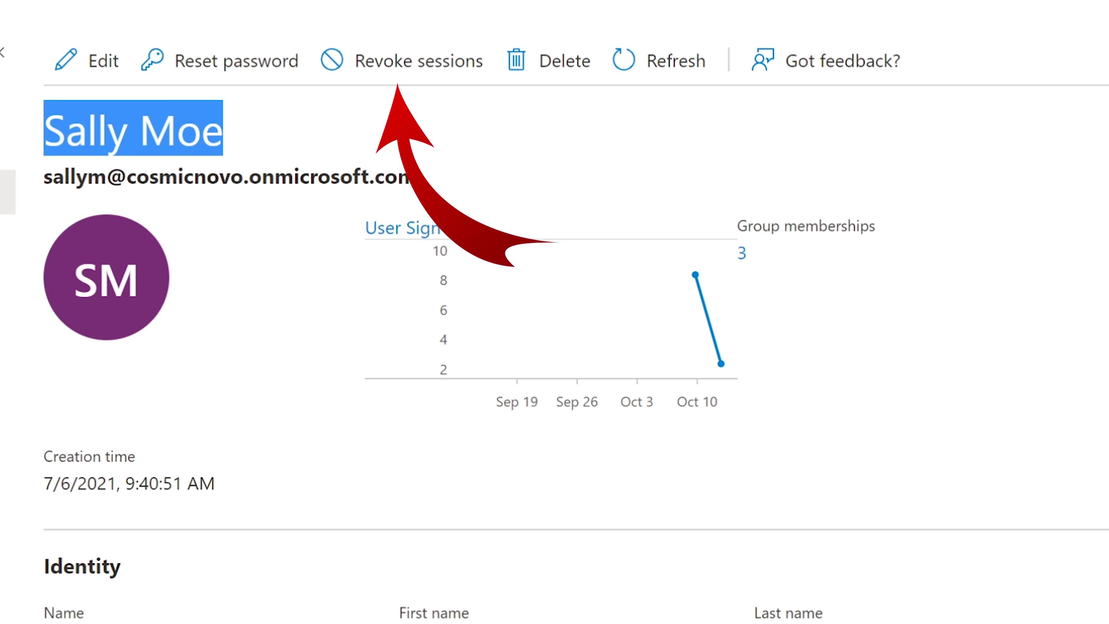
pyautogui.click(276, 145)
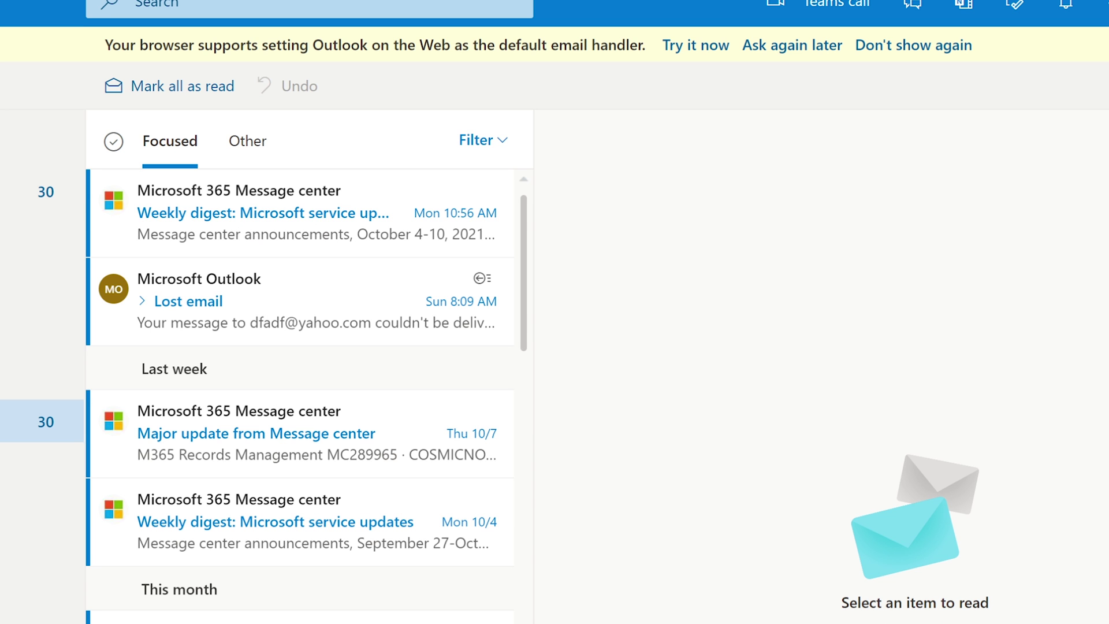
pyautogui.moveTo(1103, 7); pyautogui.dragTo(1108, 193)
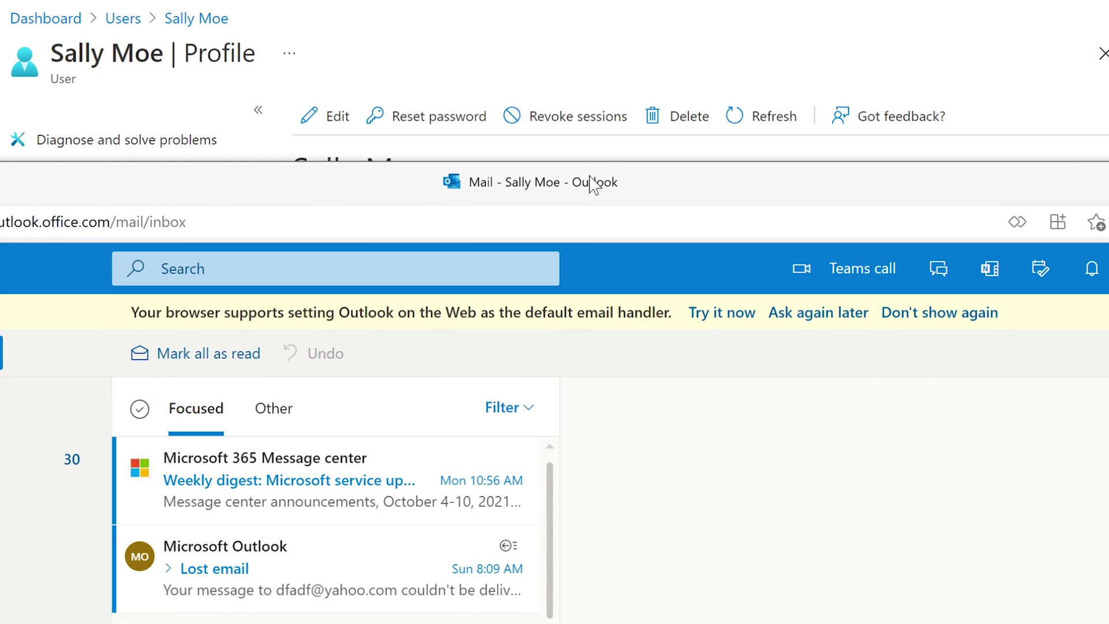
pyautogui.moveTo(589, 176); pyautogui.dragTo(596, 173)
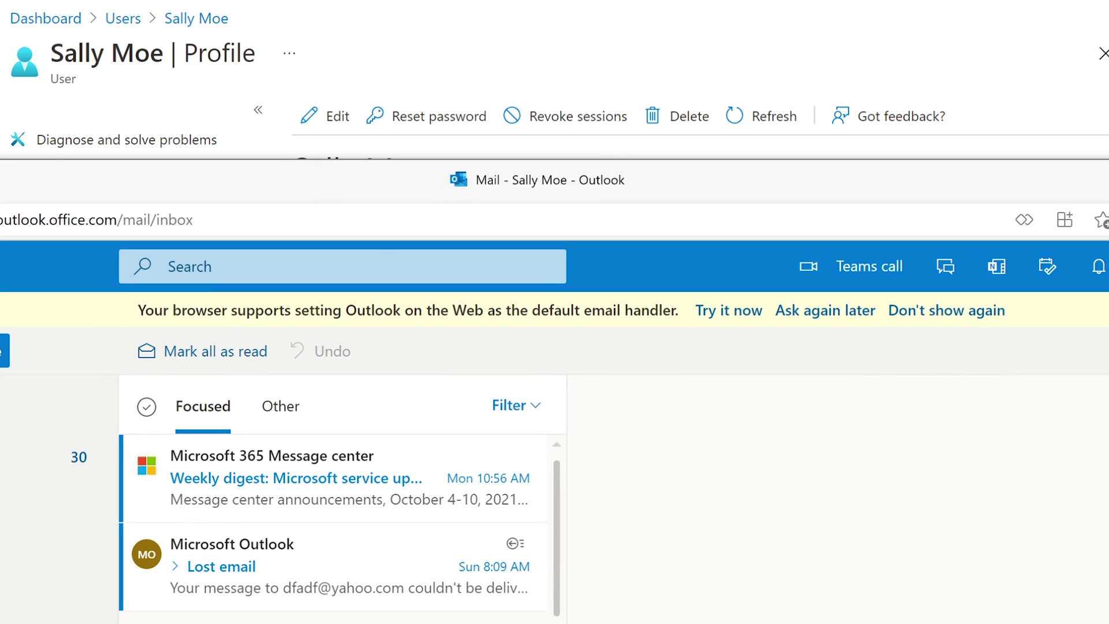
pyautogui.click(571, 123)
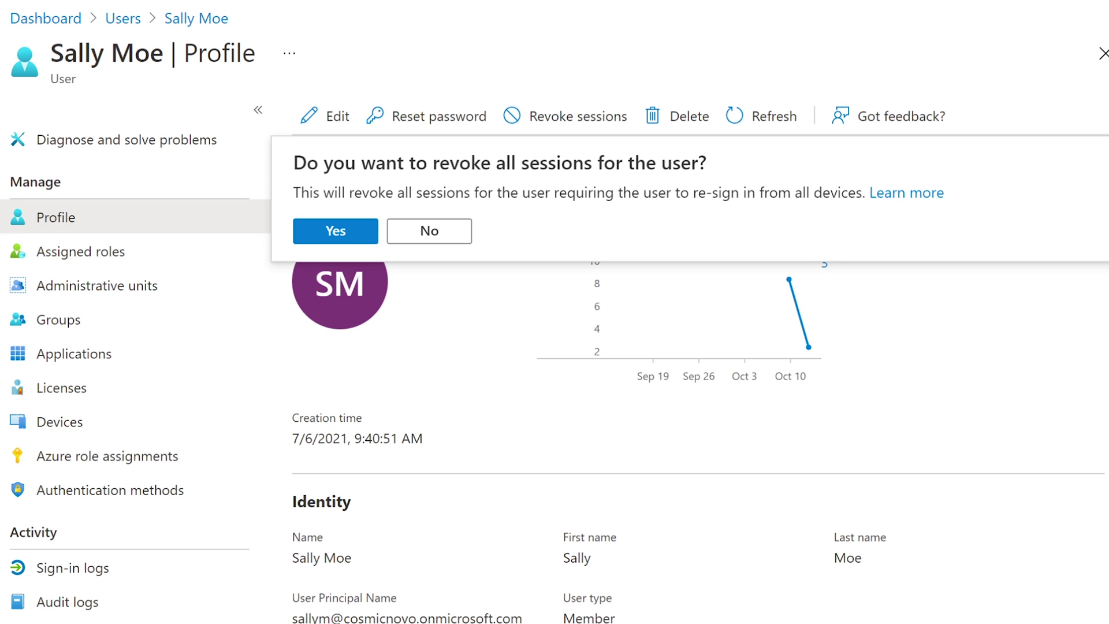
pyautogui.click(344, 234)
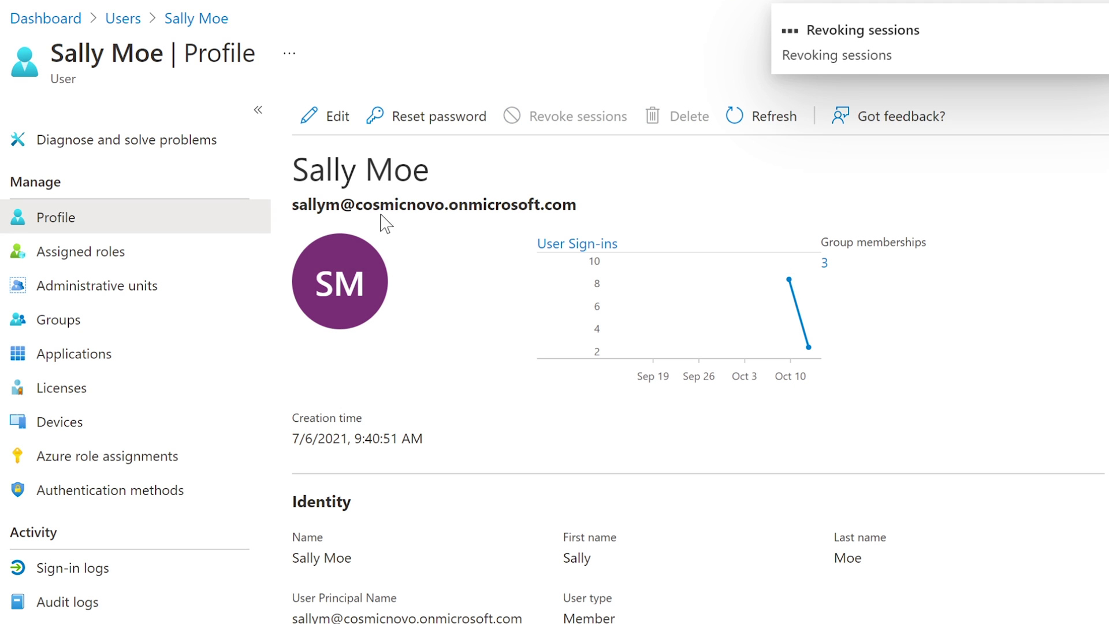
# - Switch to the user's Outlook window, move it upward and check access to the Inbox, Sent Items and Drafts folders
pyautogui.hotkey('alt', 'Tab')
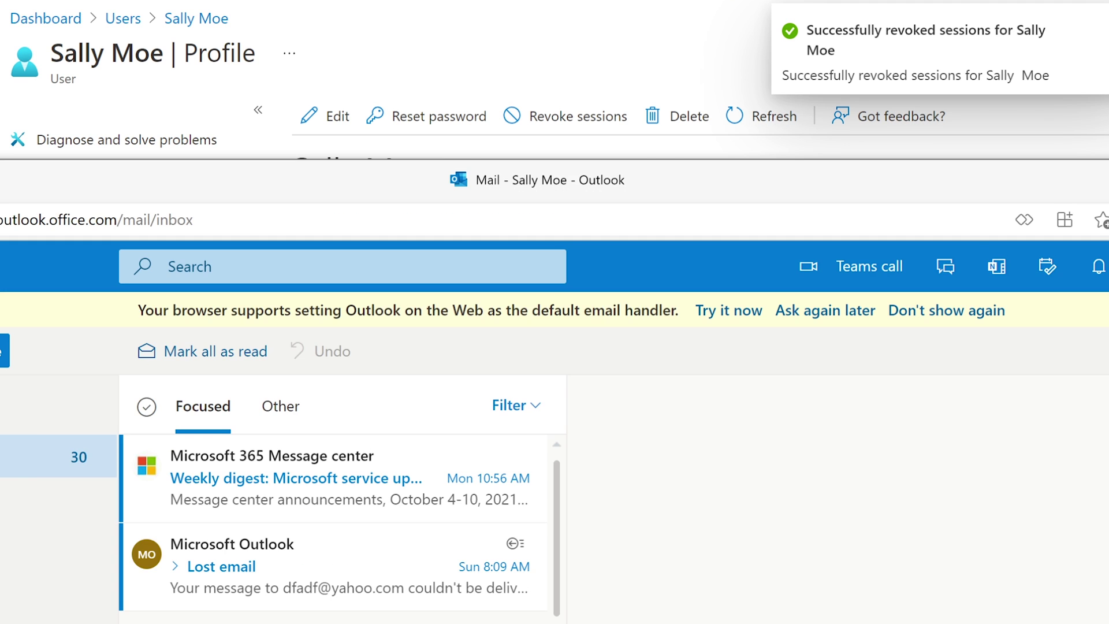
pyautogui.moveTo(725, 179); pyautogui.dragTo(706, 127)
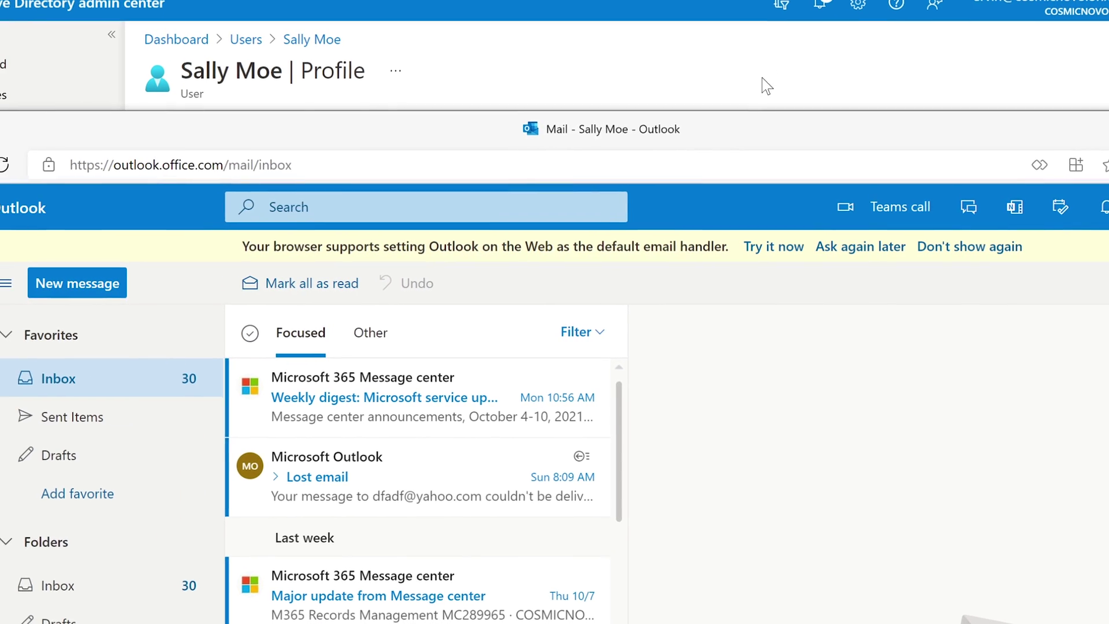
pyautogui.click(761, 81)
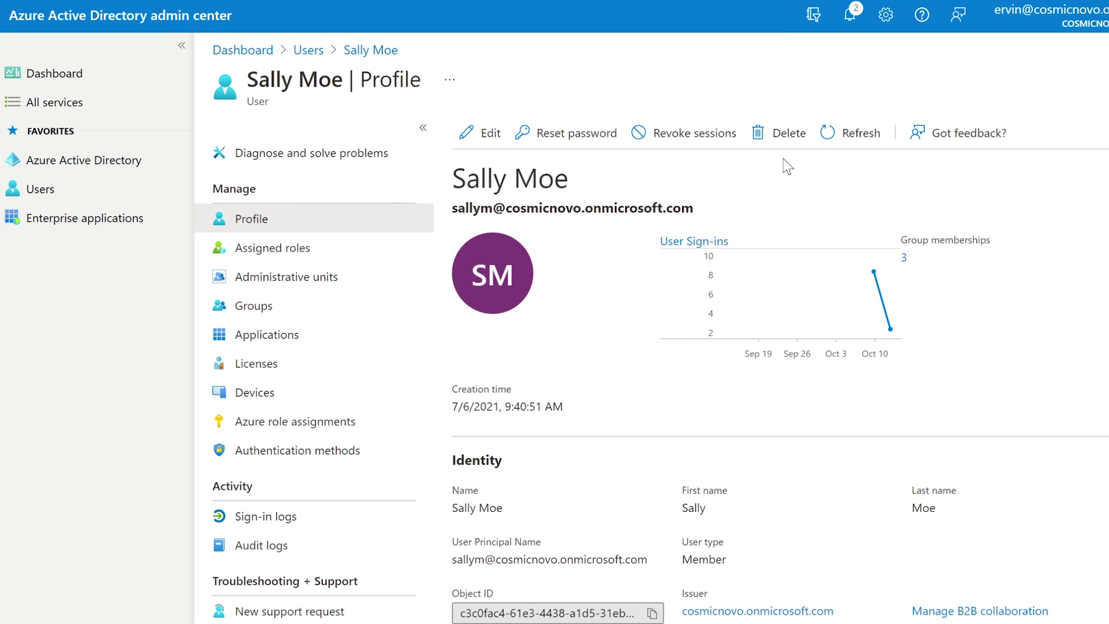
pyautogui.hotkey('alt', 'Tab')
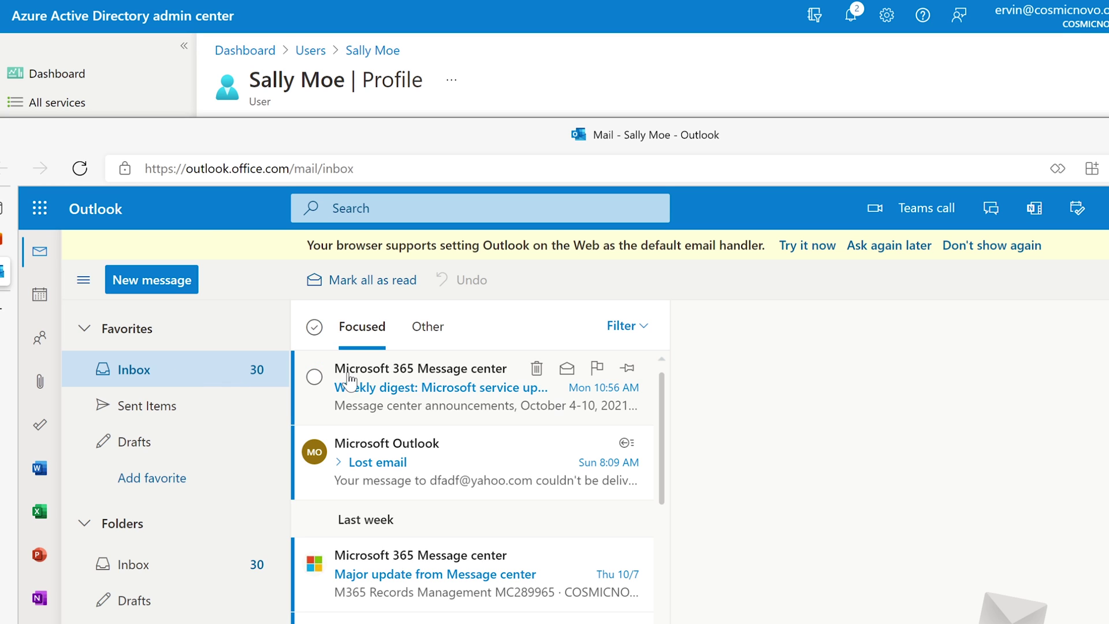
pyautogui.click(156, 406)
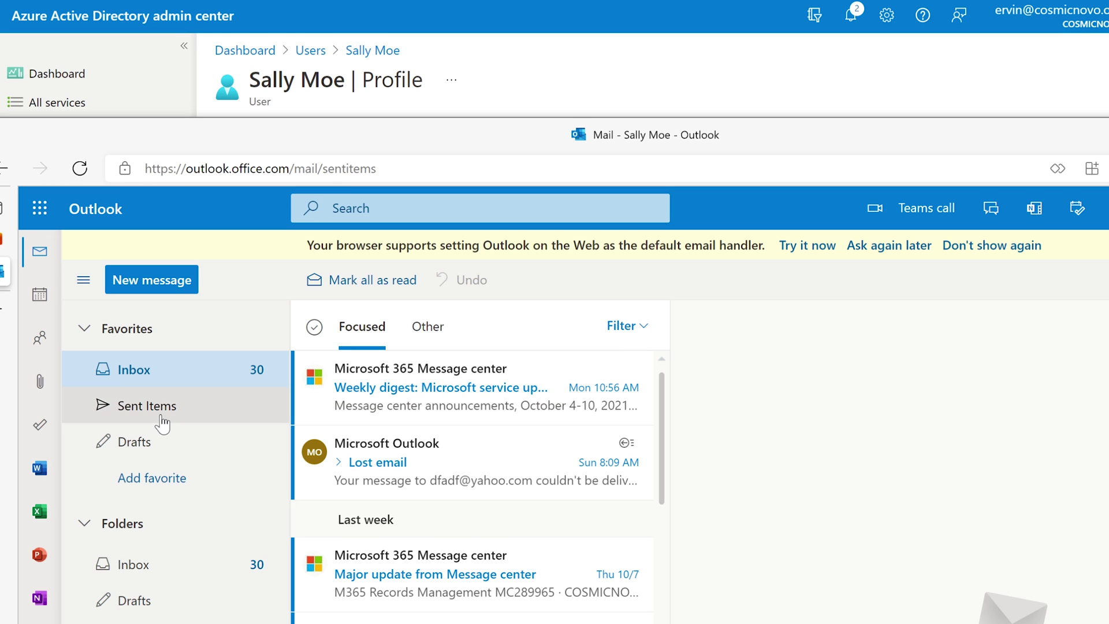
pyautogui.click(176, 376)
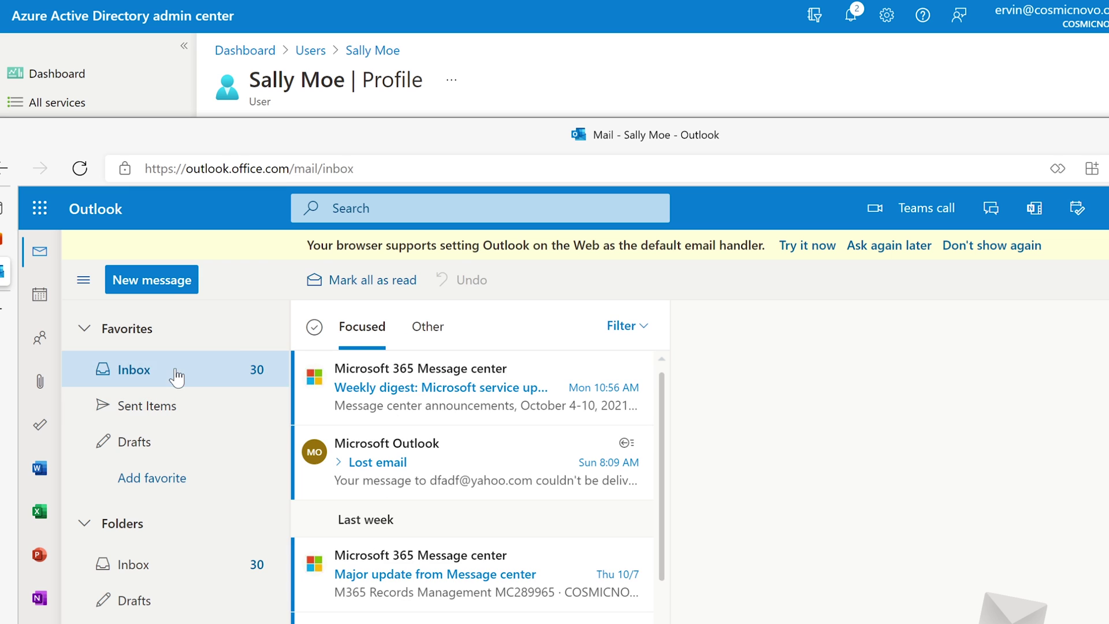
pyautogui.moveTo(779, 139); pyautogui.dragTo(774, 40)
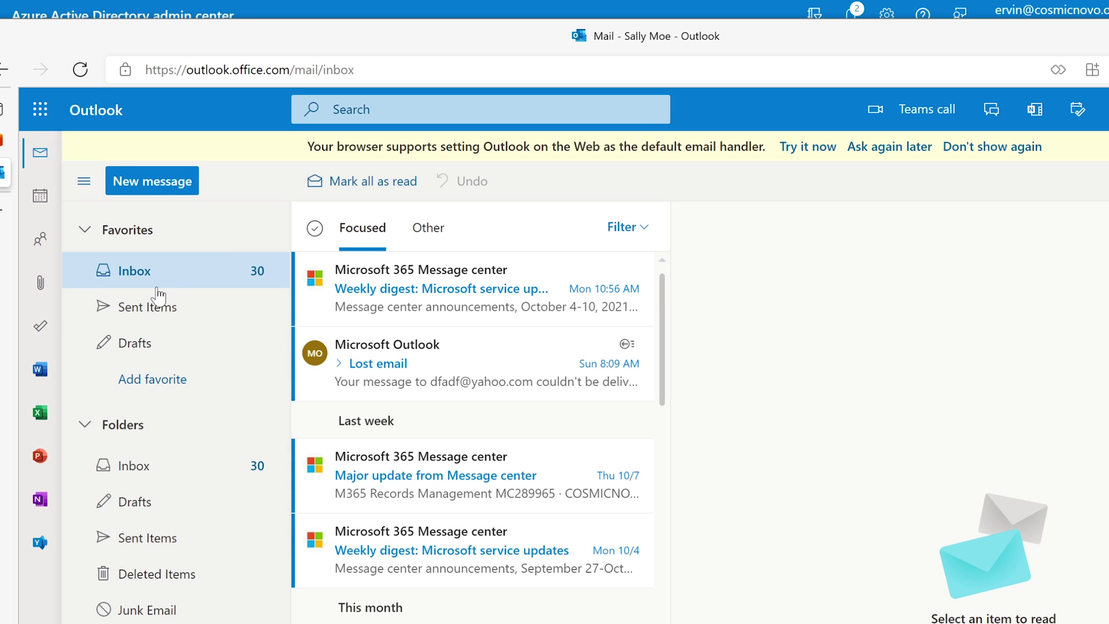
pyautogui.click(146, 311)
pyautogui.click(142, 341)
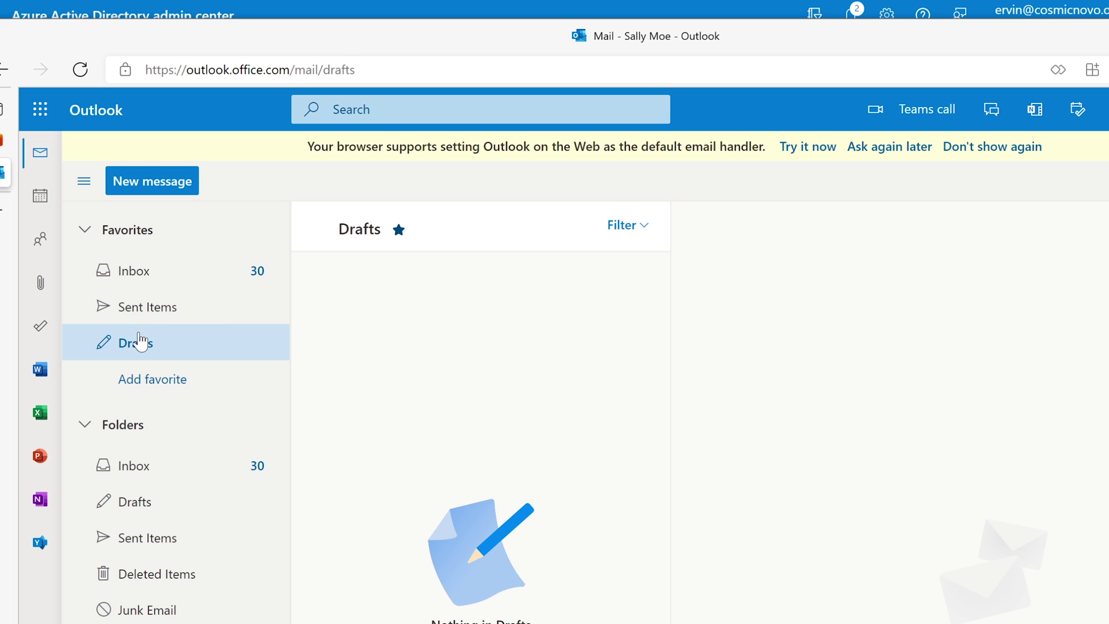
pyautogui.click(154, 269)
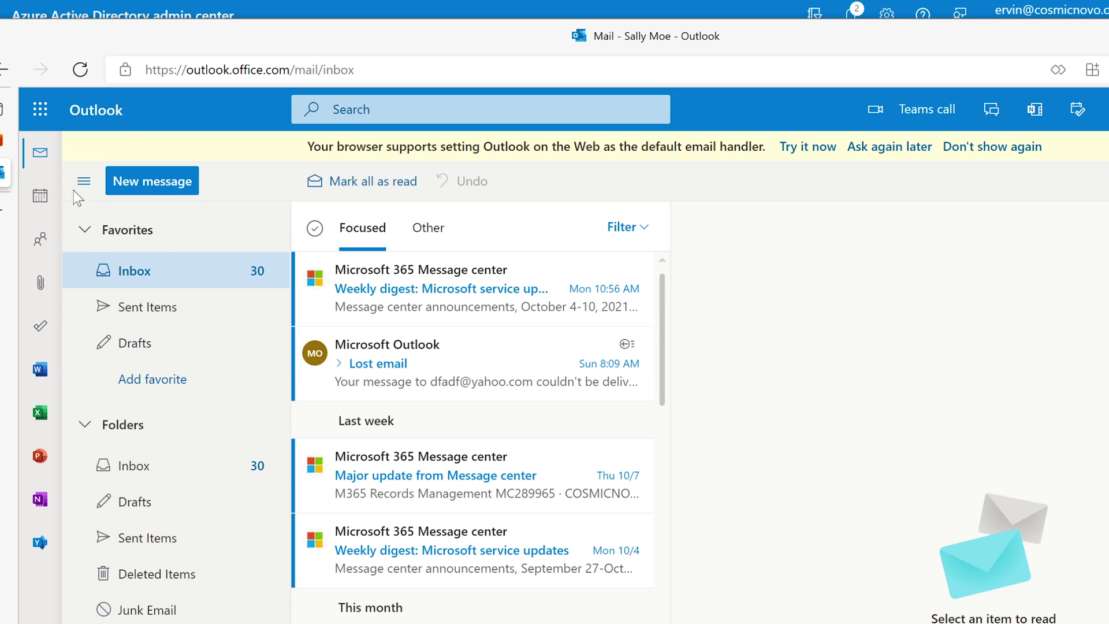
# - Try to open Word from Outlook's app launcher, and open Outlook from the Office 365 home page
pyautogui.click(42, 120)
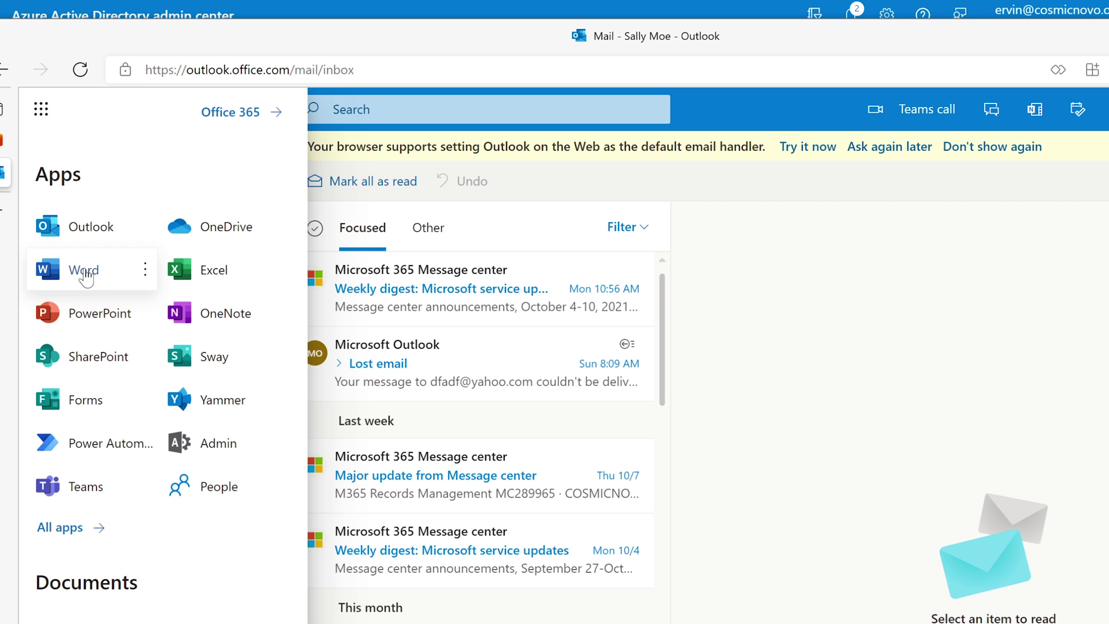
pyautogui.click(106, 267)
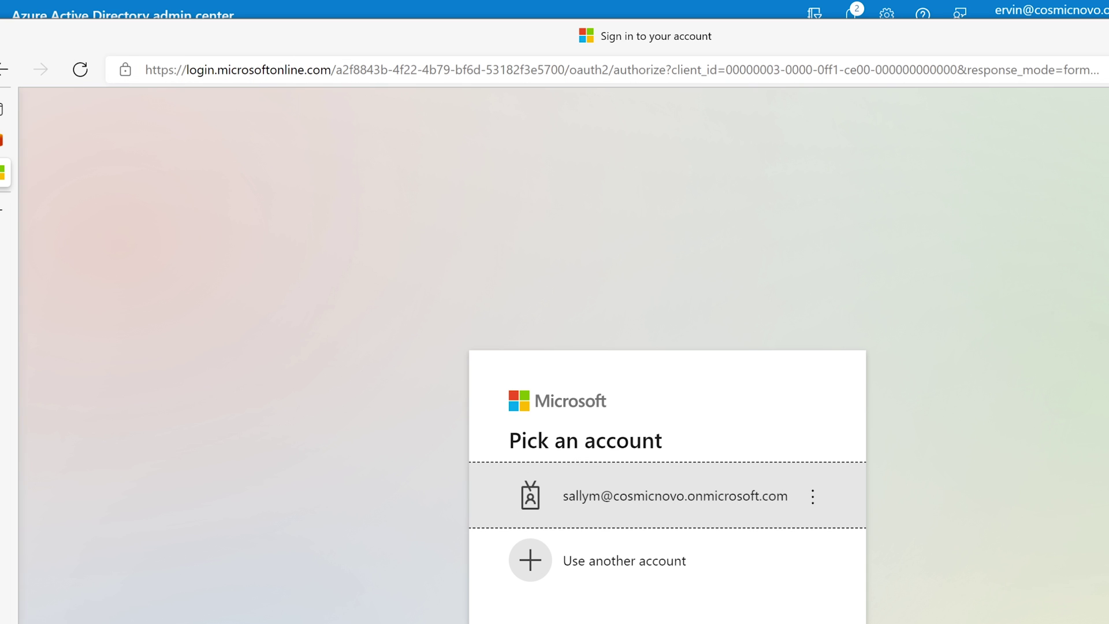
pyautogui.click(24, 142)
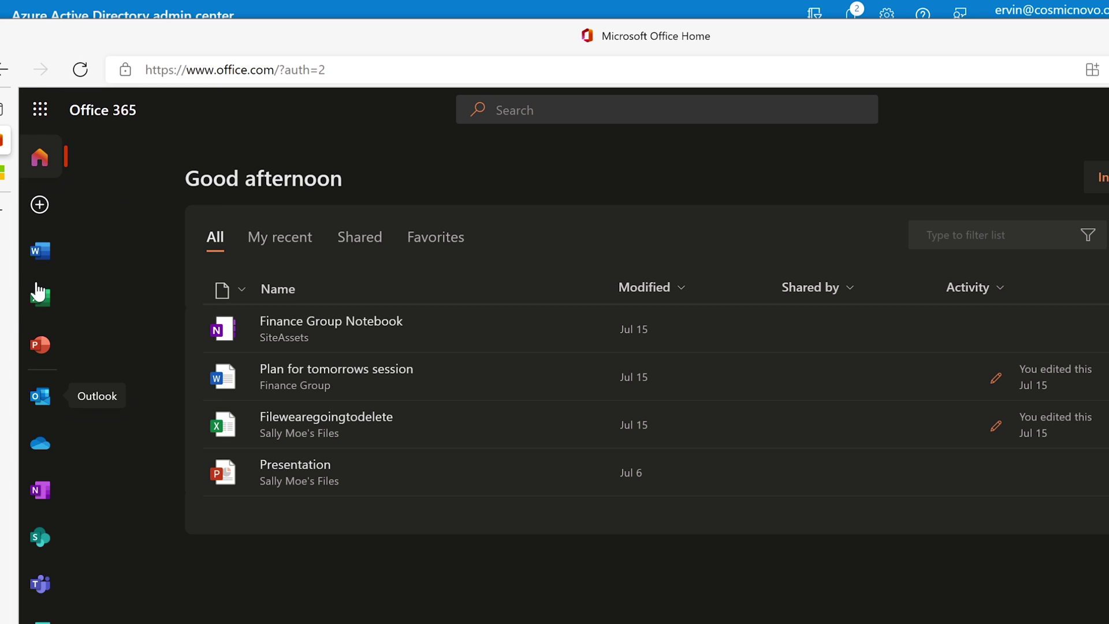
pyautogui.click(37, 404)
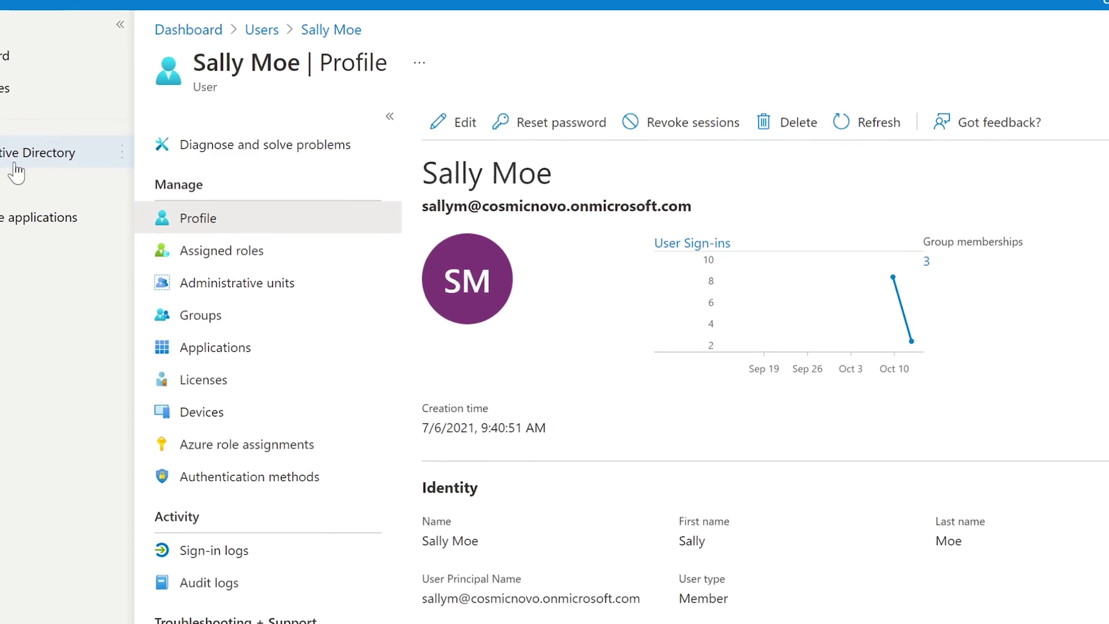
# - In the admin center's user list, view the profile of the account named new user and return to the list
pyautogui.click(16, 185)
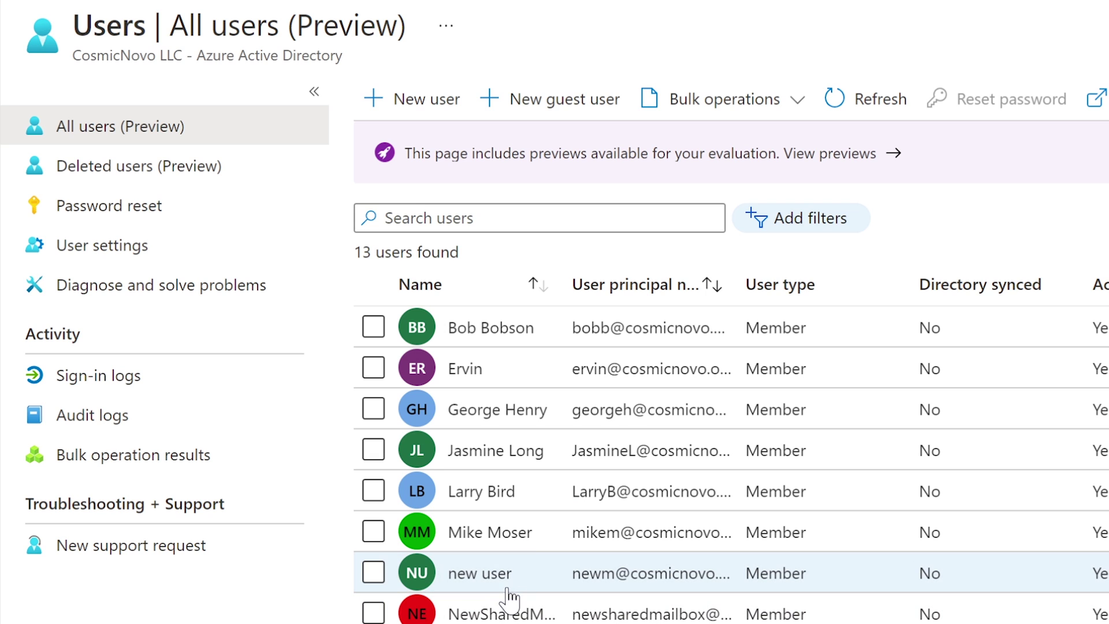
pyautogui.click(373, 573)
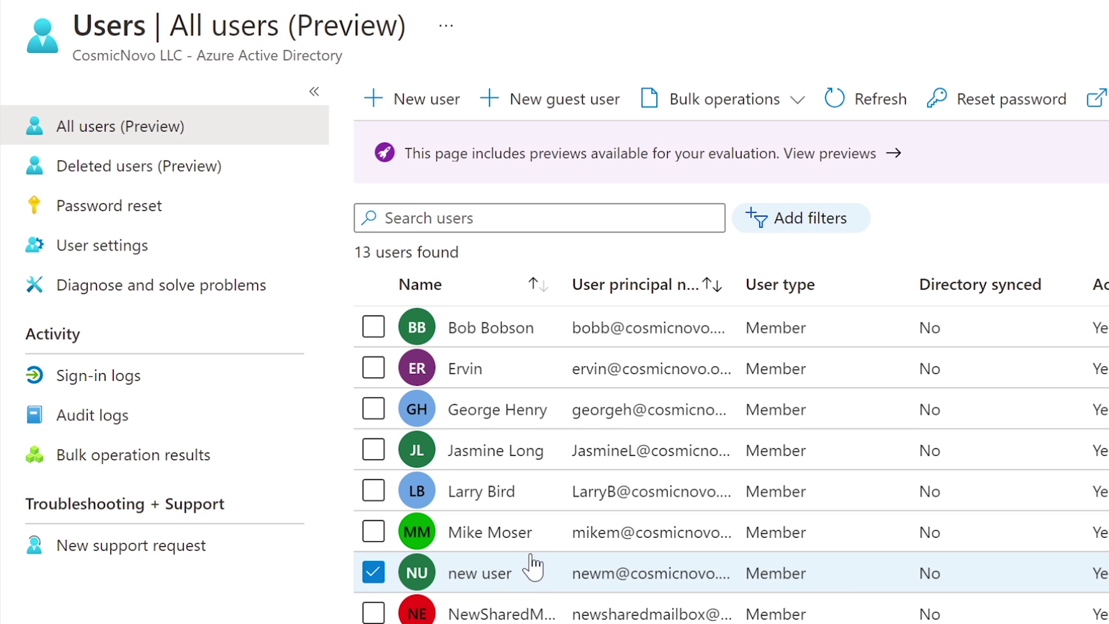
pyautogui.click(374, 572)
pyautogui.click(468, 573)
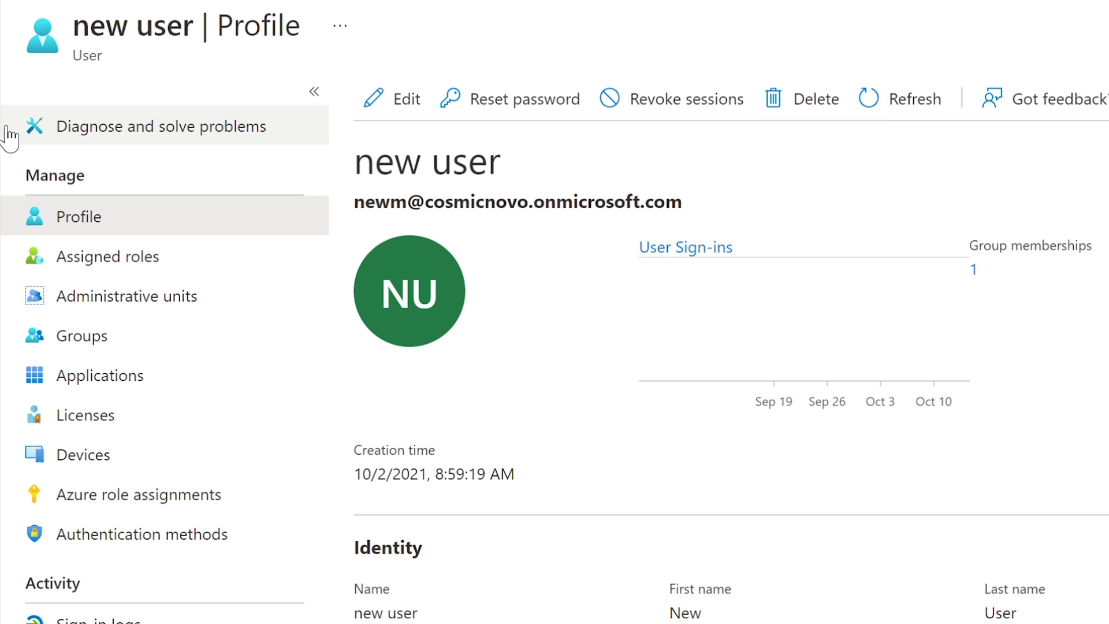
pyautogui.hotkey('alt', 'Left')
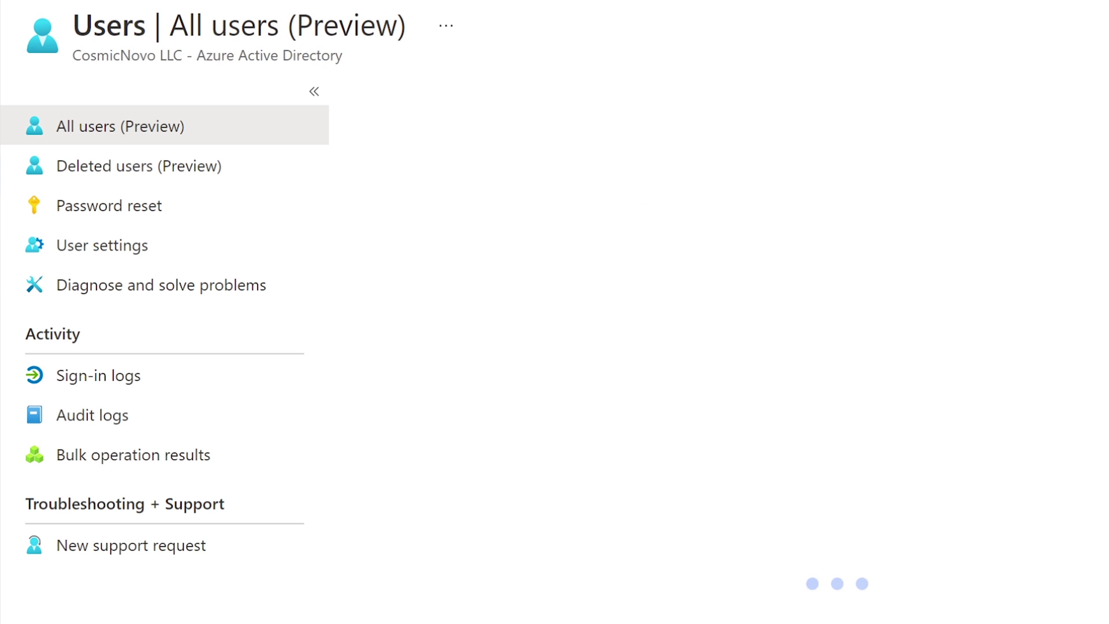
# - Delete the account named new user from its profile page and confirm the deletion
pyautogui.click(373, 572)
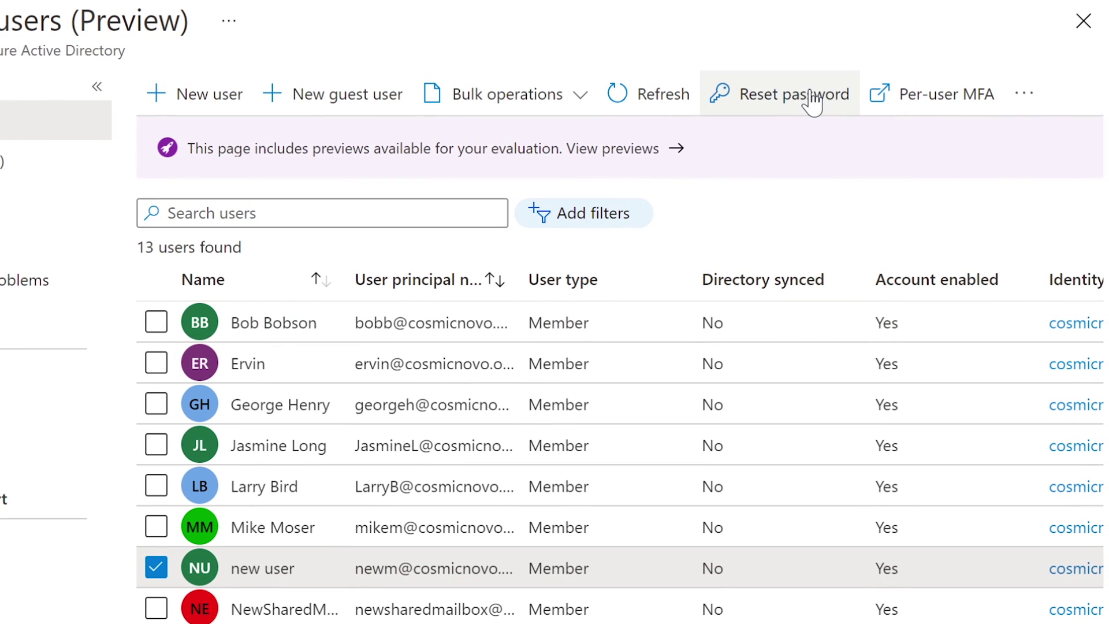
pyautogui.click(1028, 99)
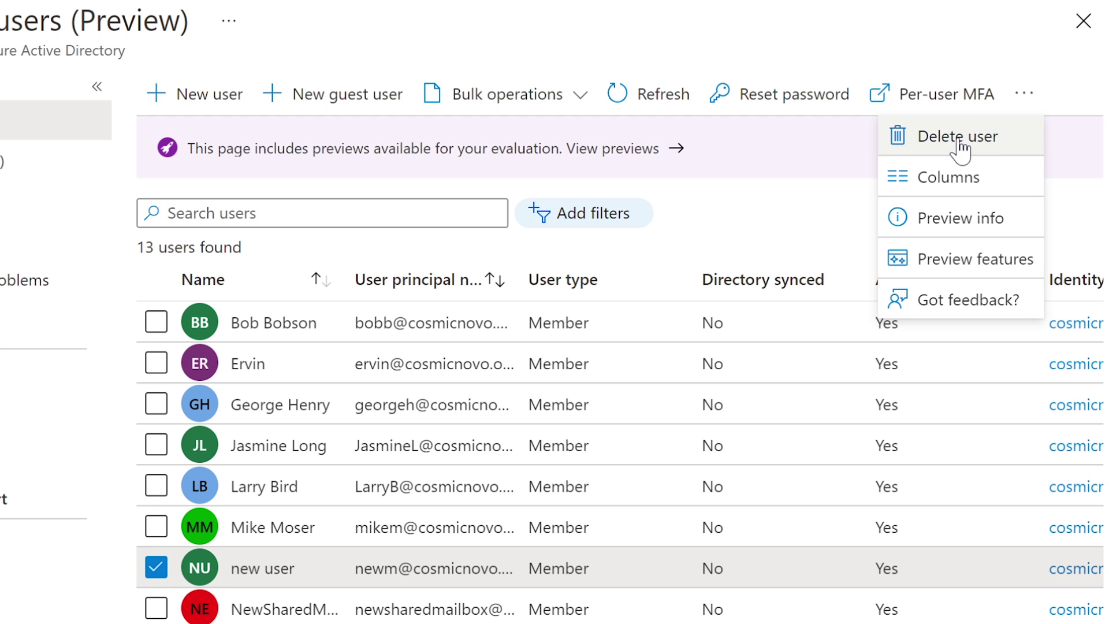
pyautogui.click(154, 567)
pyautogui.click(273, 569)
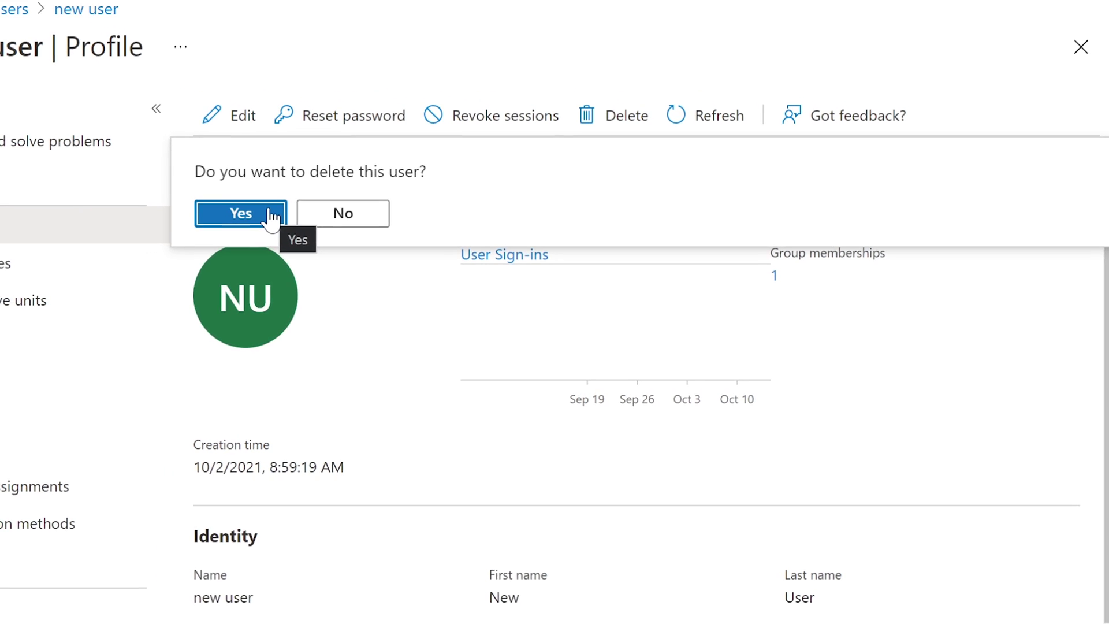
pyautogui.click(241, 207)
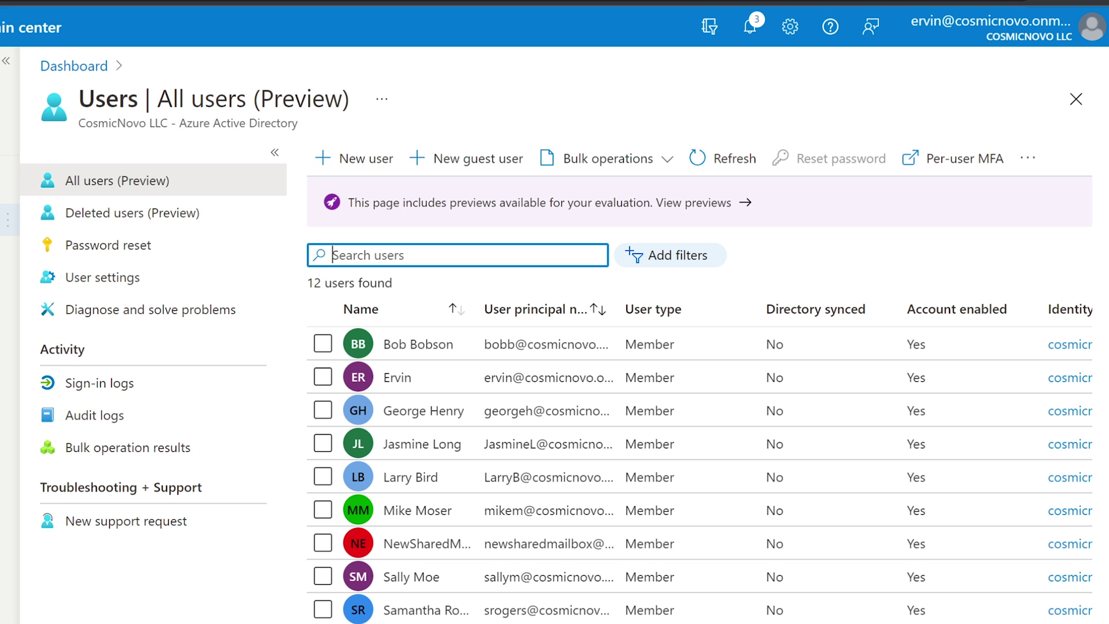
# - In Azure Active Directory's Deleted users list, select the entry named new user and read the notice on automatic permanent deletion
pyautogui.click(9, 187)
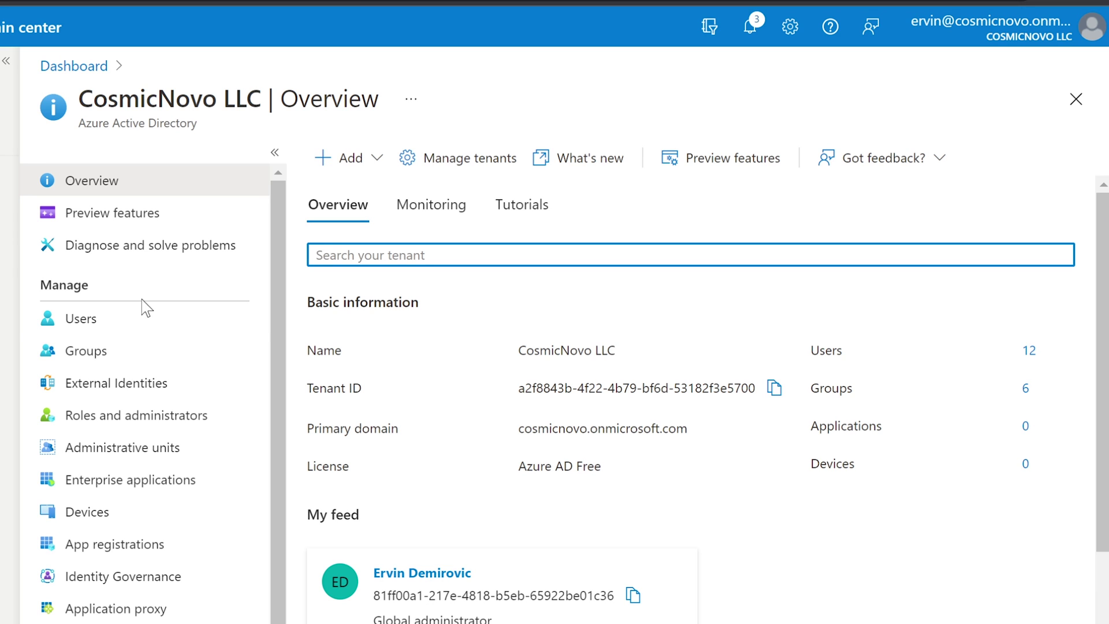
pyautogui.click(107, 322)
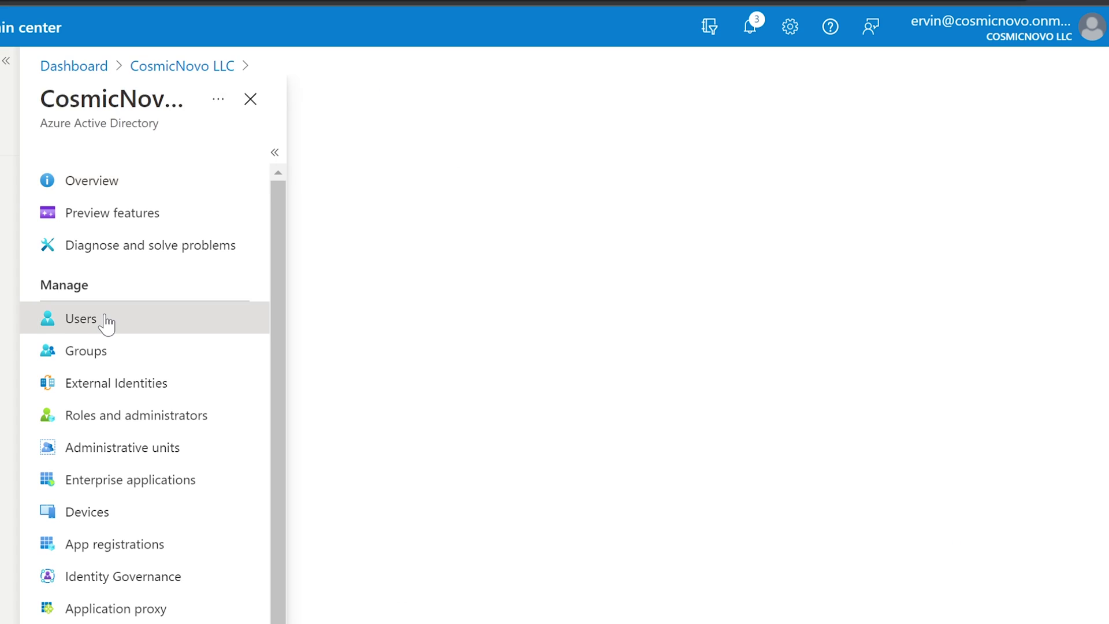
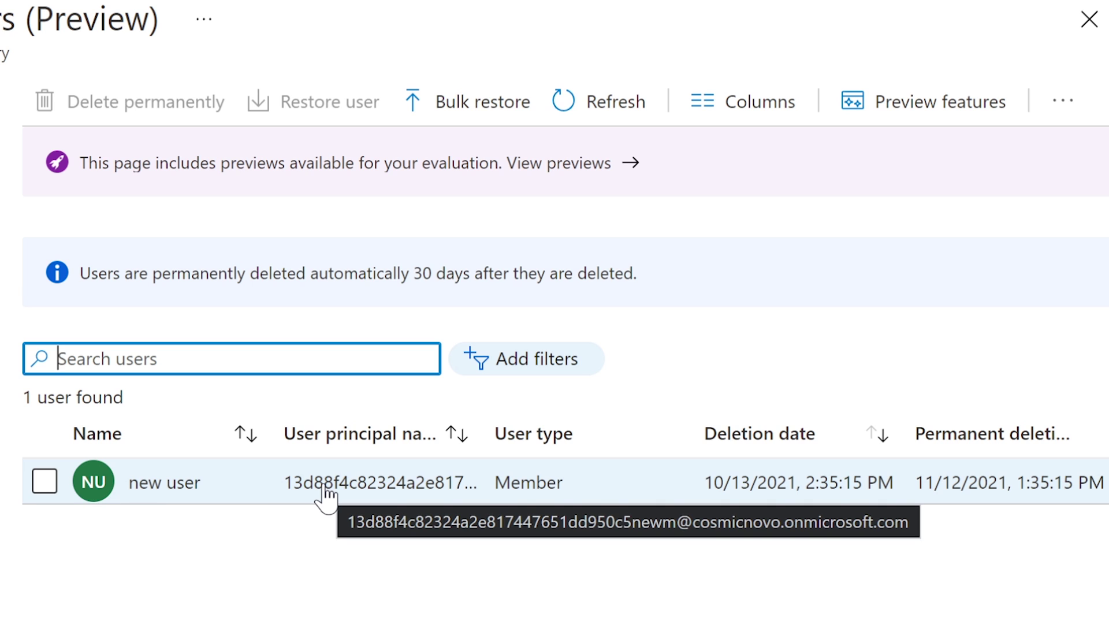
pyautogui.click(44, 483)
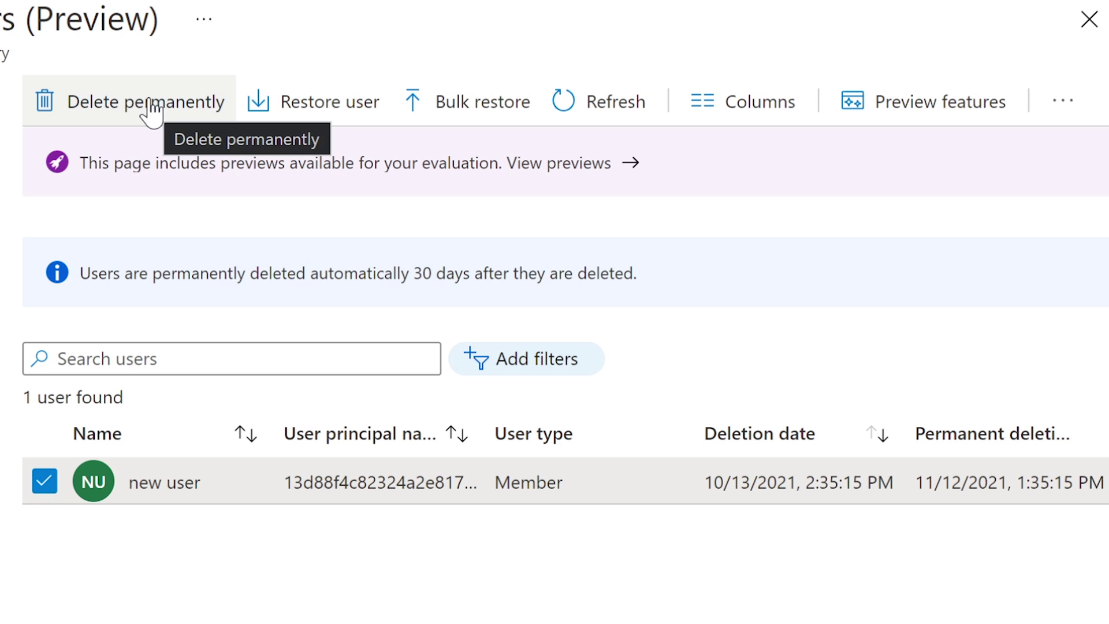
pyautogui.click(45, 482)
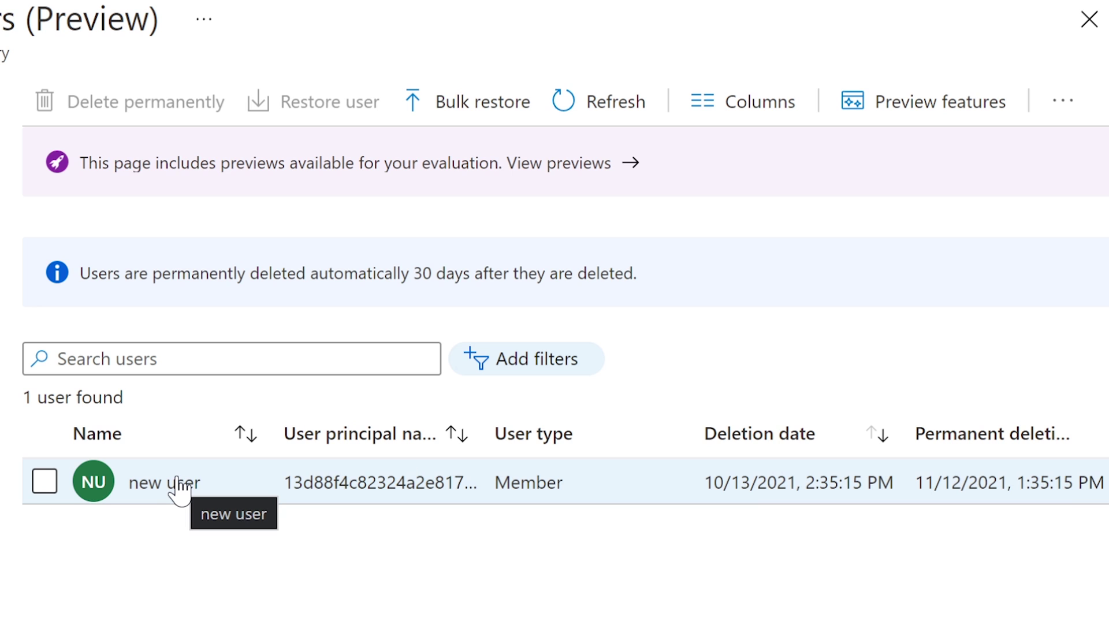
pyautogui.click(44, 483)
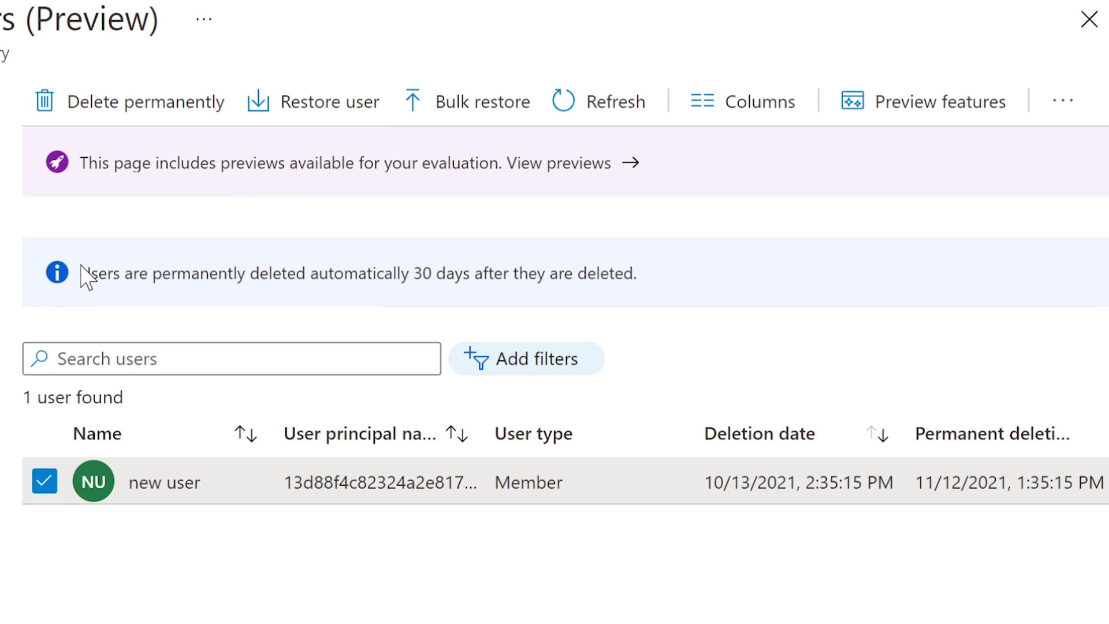
pyautogui.moveTo(80, 273); pyautogui.dragTo(644, 277)
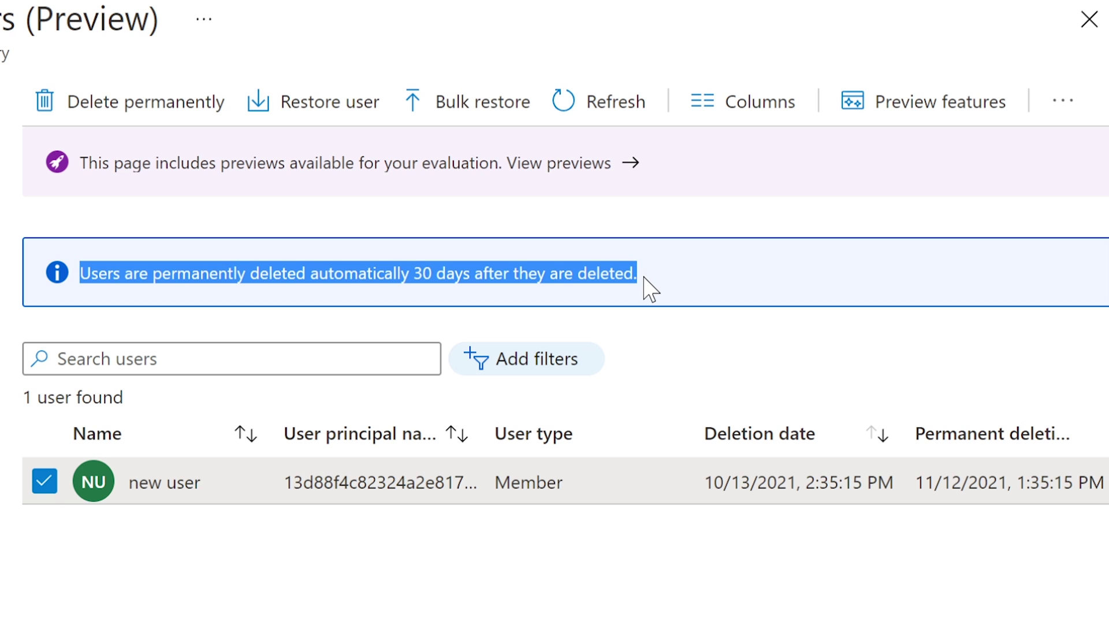
pyautogui.click(644, 278)
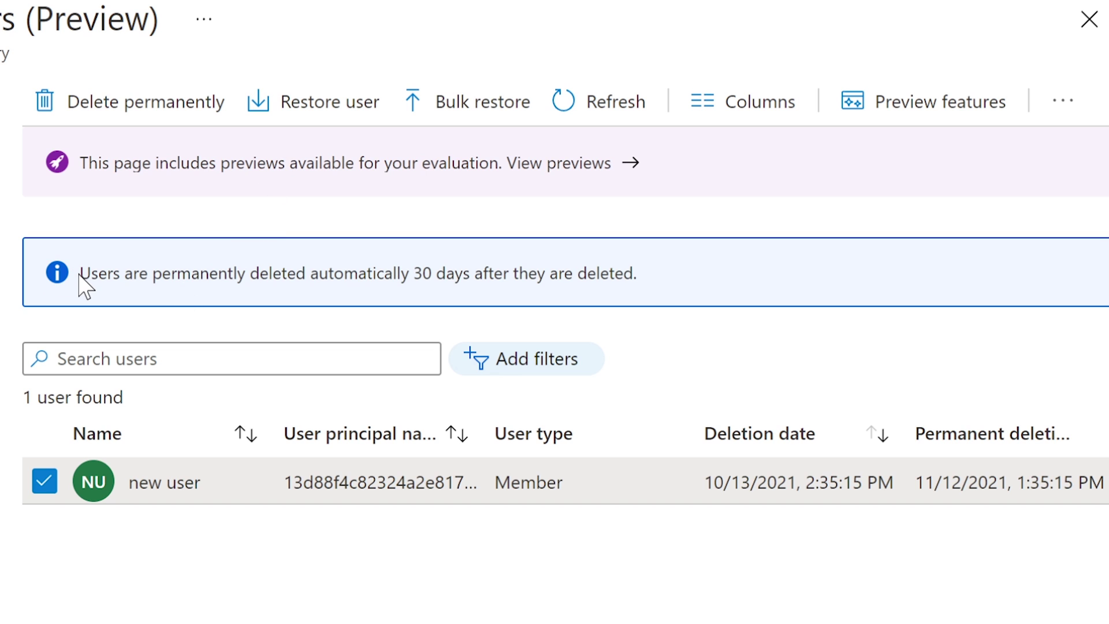
# - Restore the selected deleted account named new user, confirm the restoration, and refresh the All users list to check for it
pyautogui.moveTo(79, 276); pyautogui.dragTo(653, 280)
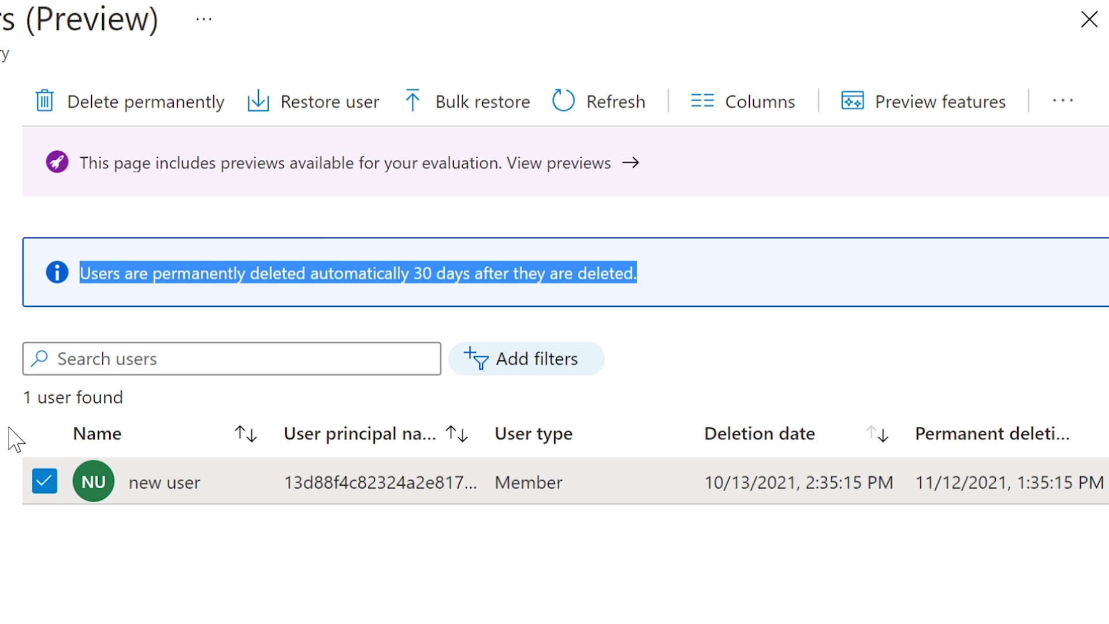
pyautogui.click(309, 114)
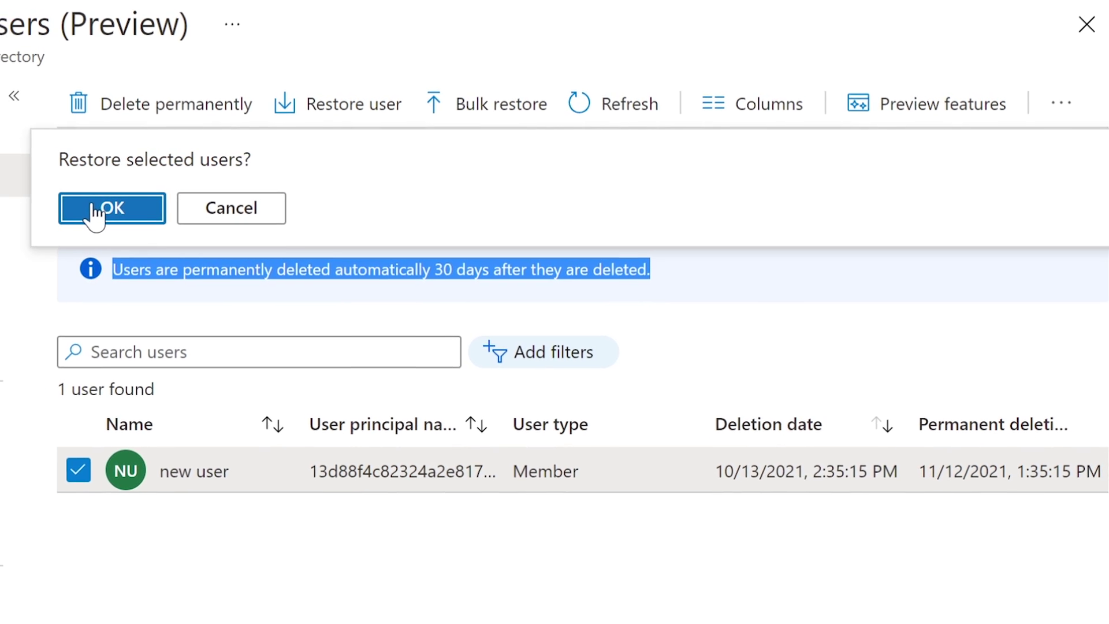
pyautogui.click(66, 211)
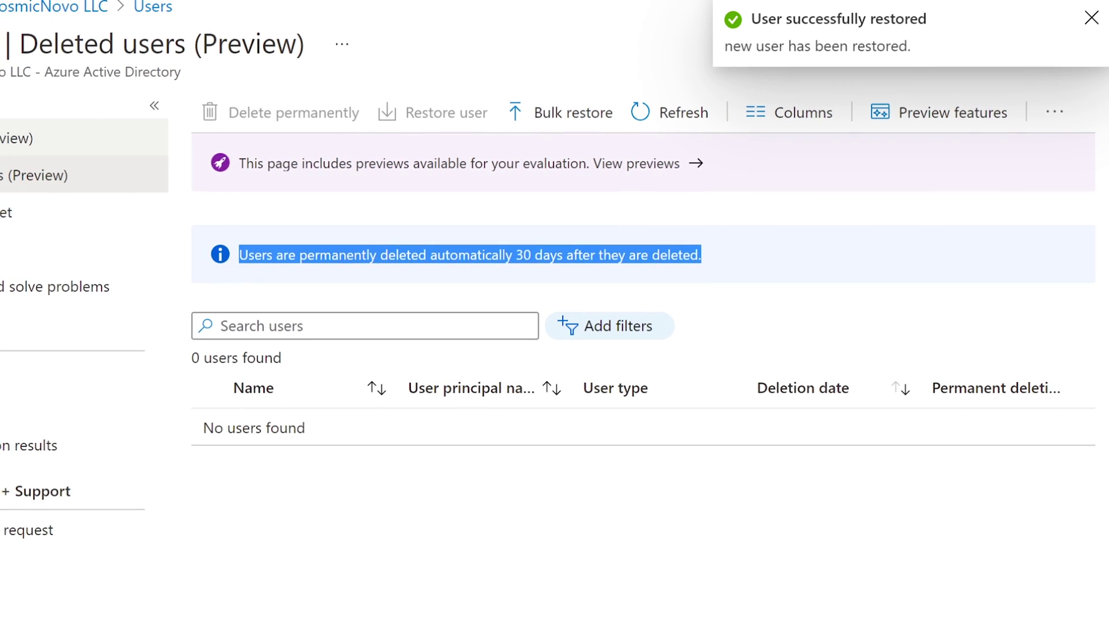
pyautogui.click(38, 140)
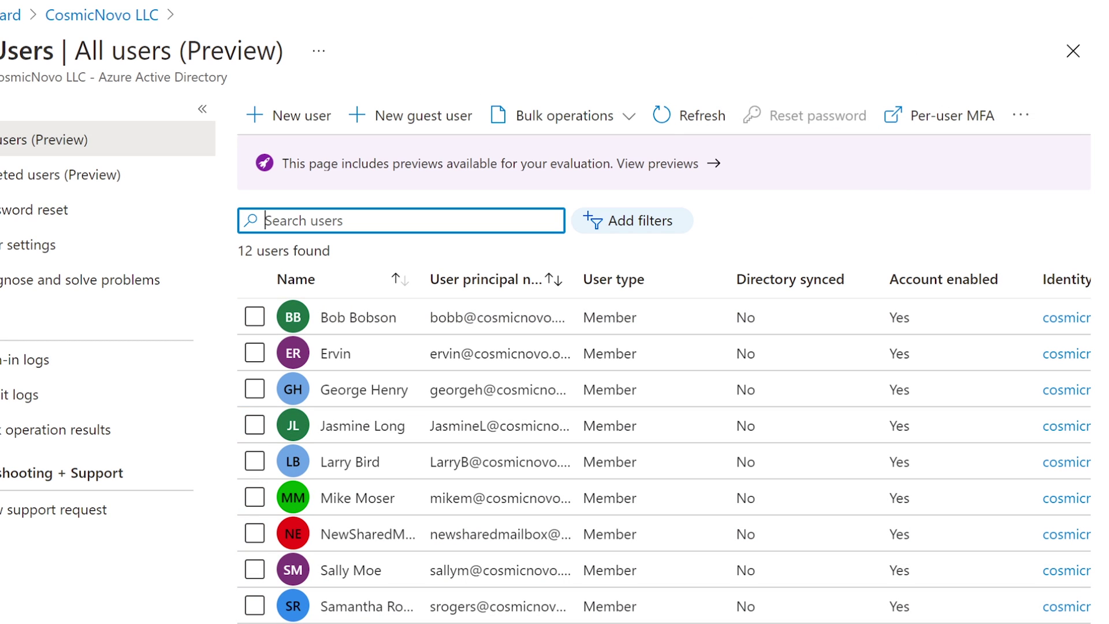
pyautogui.press('F5')
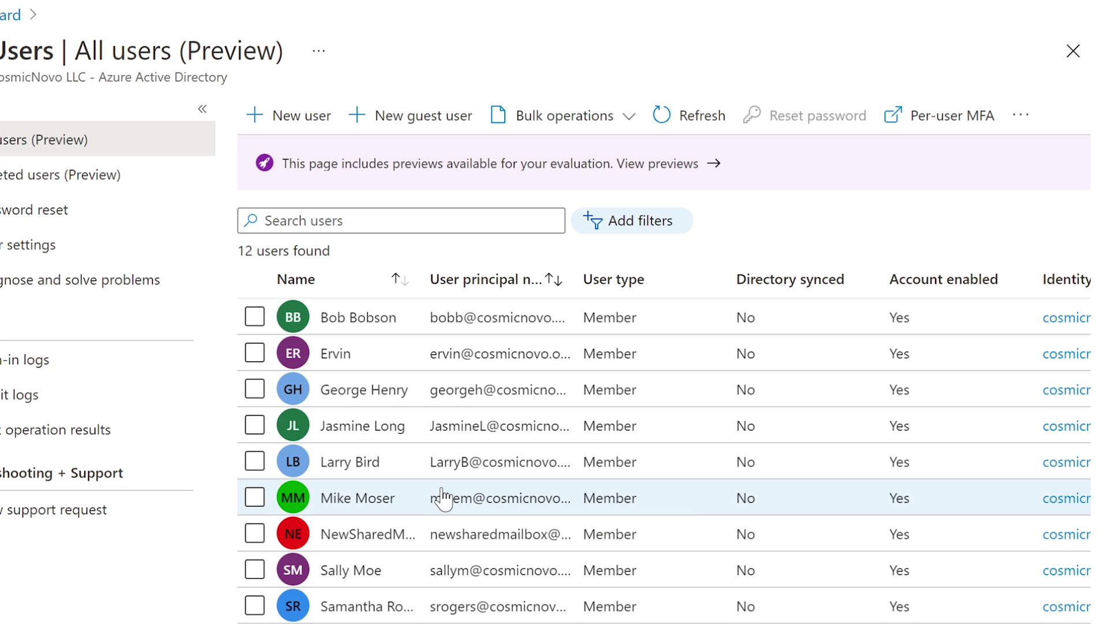
pyautogui.press('F5')
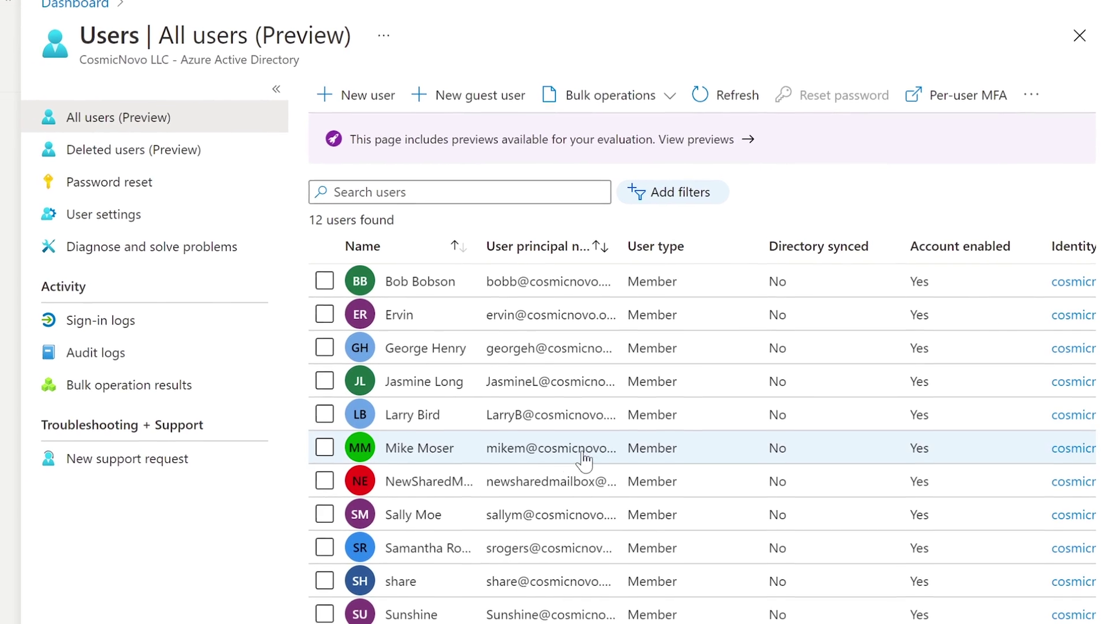
# - Restore the account named new user from the Deleted users list, confirm it, and return to the All users list
pyautogui.click(133, 144)
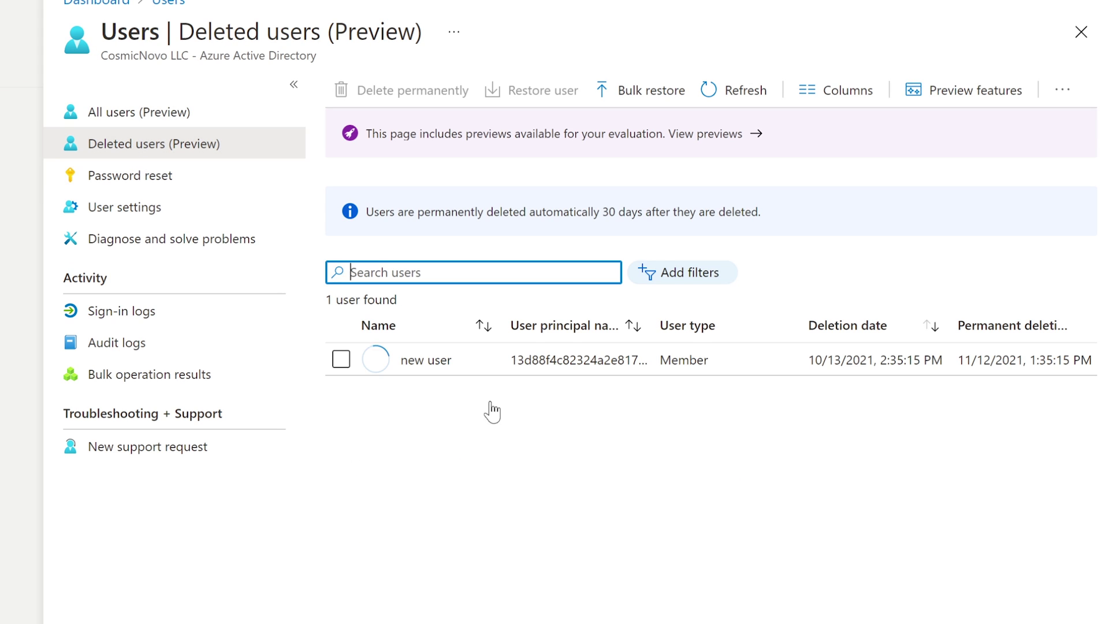
pyautogui.click(341, 360)
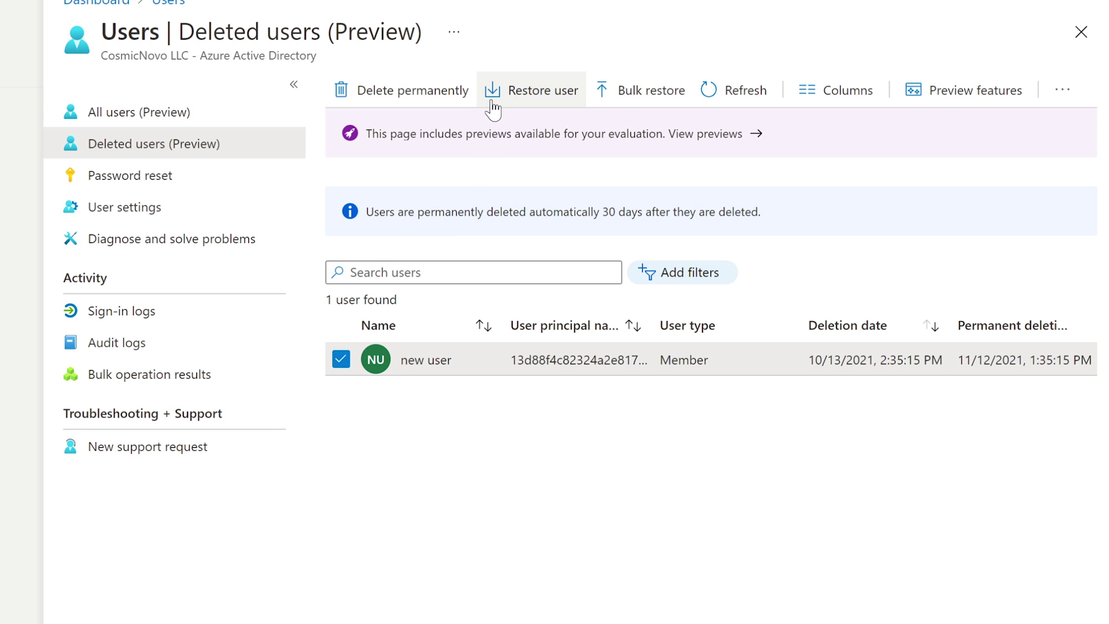
pyautogui.click(517, 91)
pyautogui.click(378, 168)
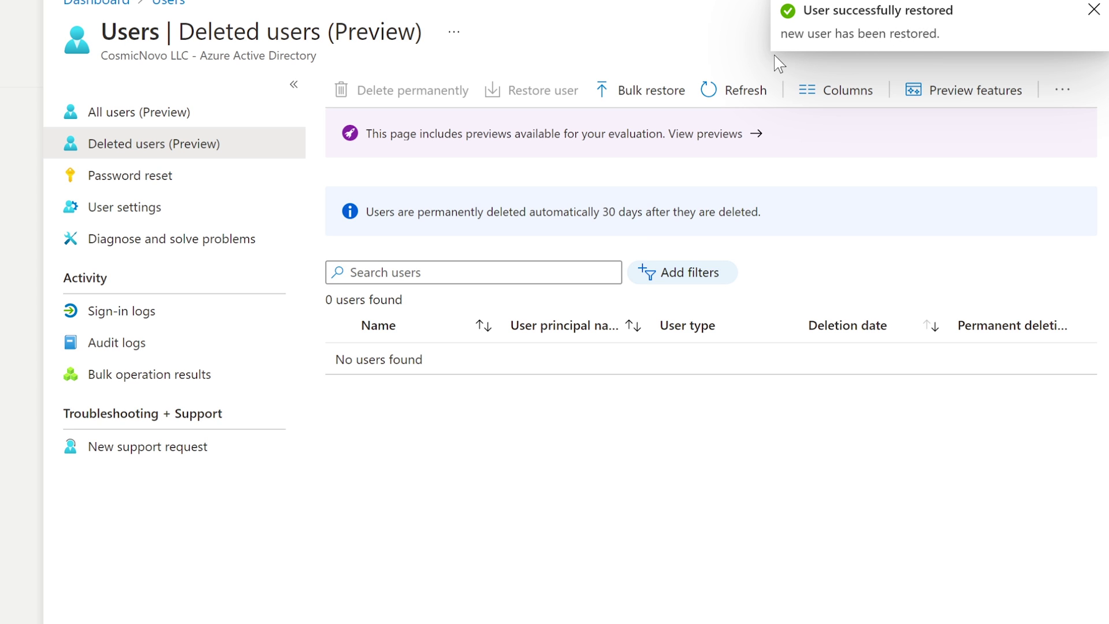
pyautogui.click(193, 114)
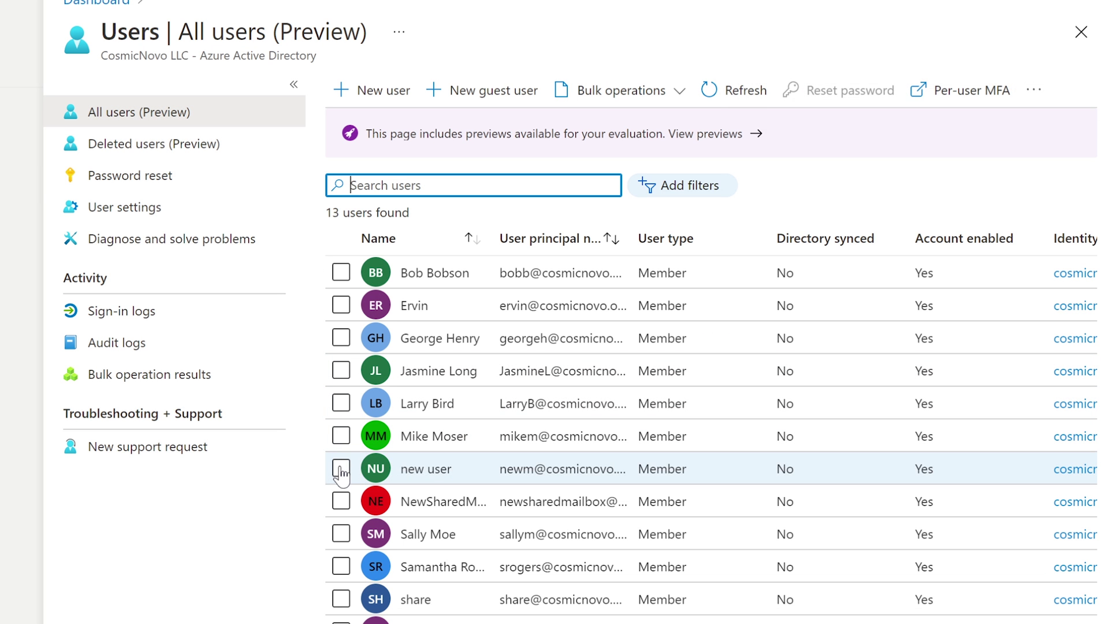
# - Open the restored new user account, examine the service plans in its Office 365 A1 for students license, and return to its profile
pyautogui.click(427, 470)
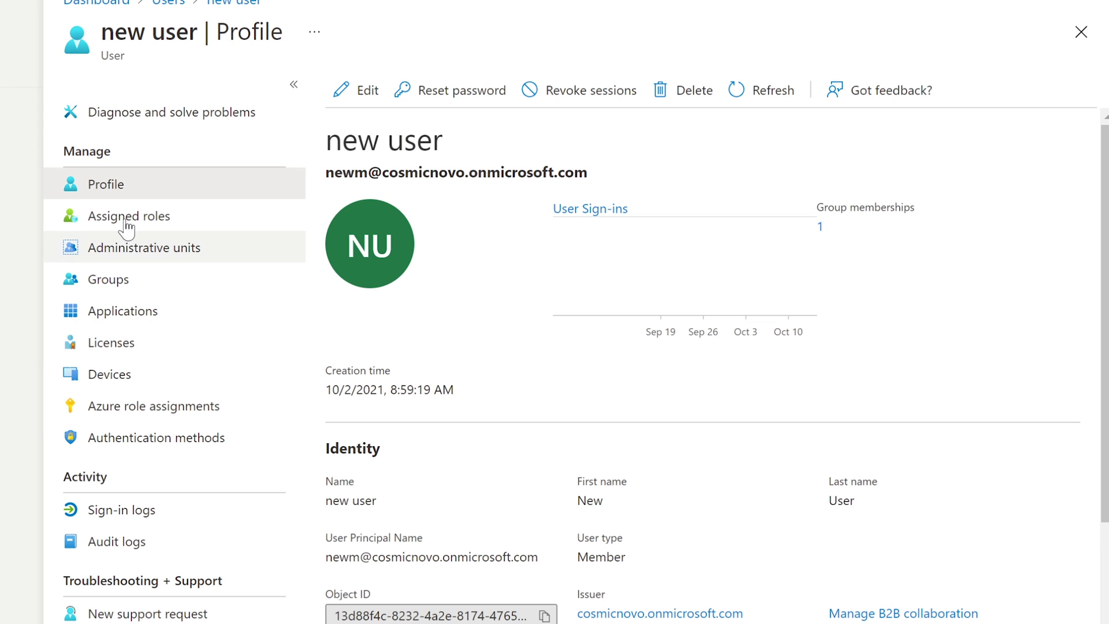
pyautogui.click(129, 352)
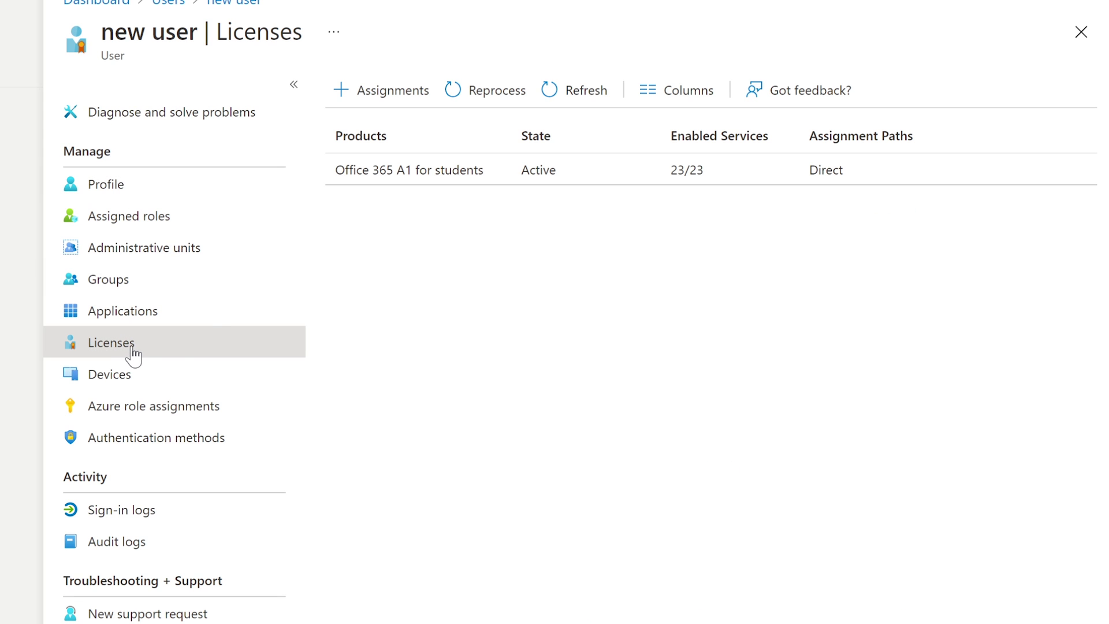
pyautogui.click(451, 178)
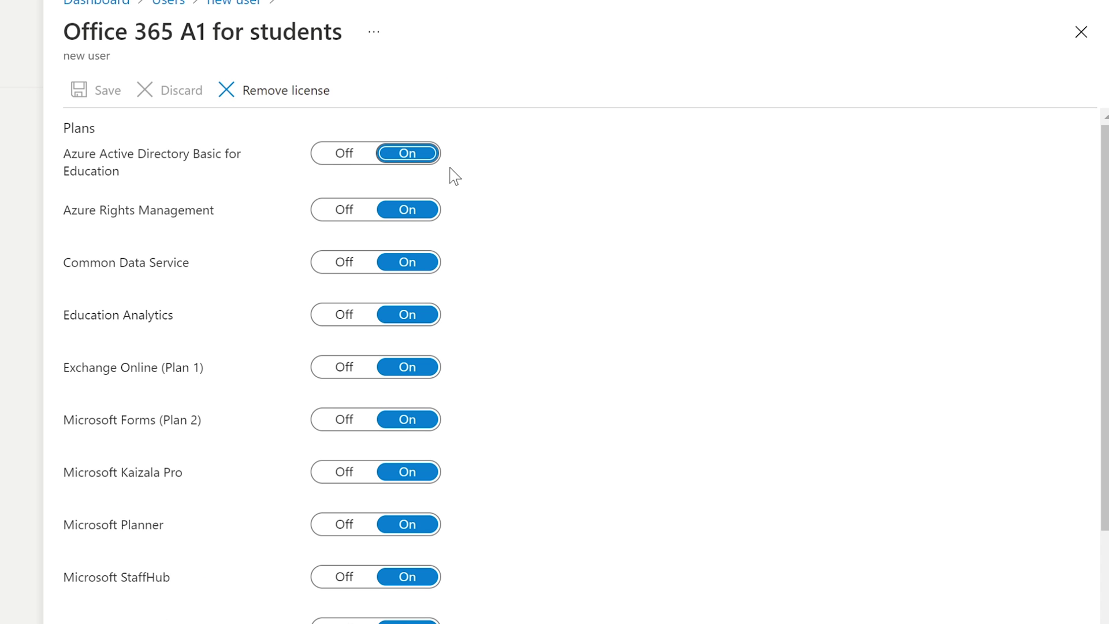
pyautogui.click(234, 2)
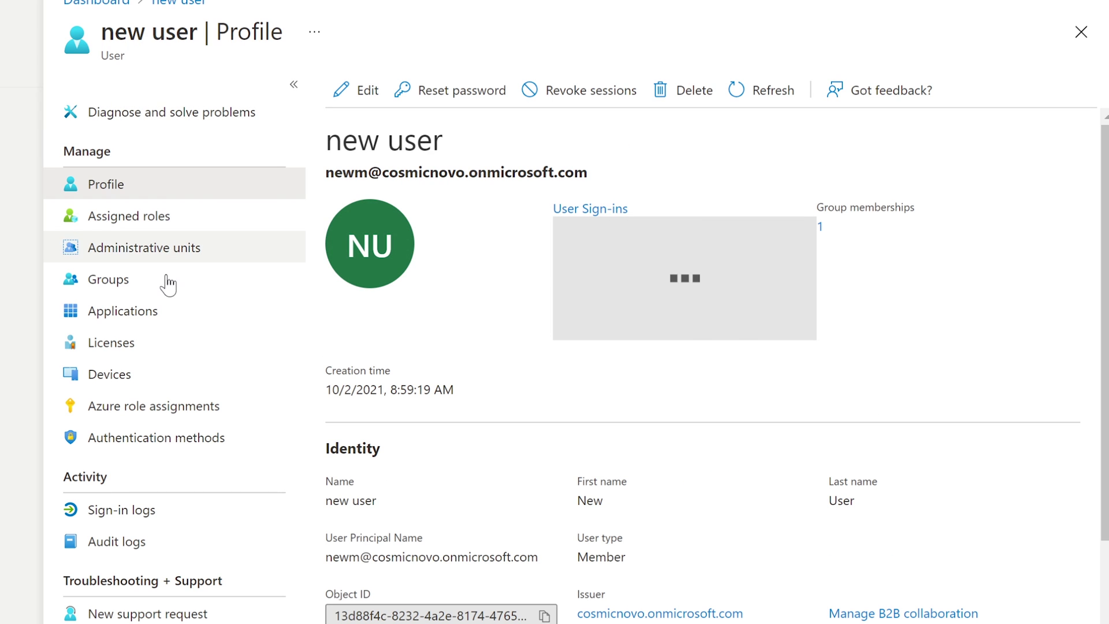
# - View the account's Devices page, reopen its Office 365 A1 for students license details, and close them
pyautogui.click(123, 374)
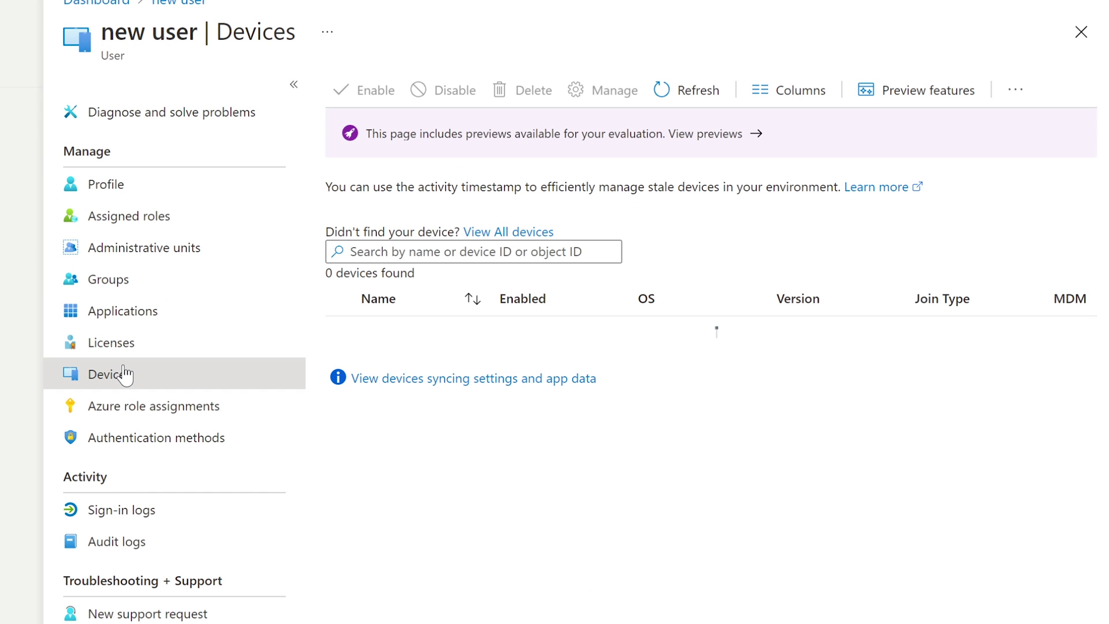
pyautogui.click(133, 351)
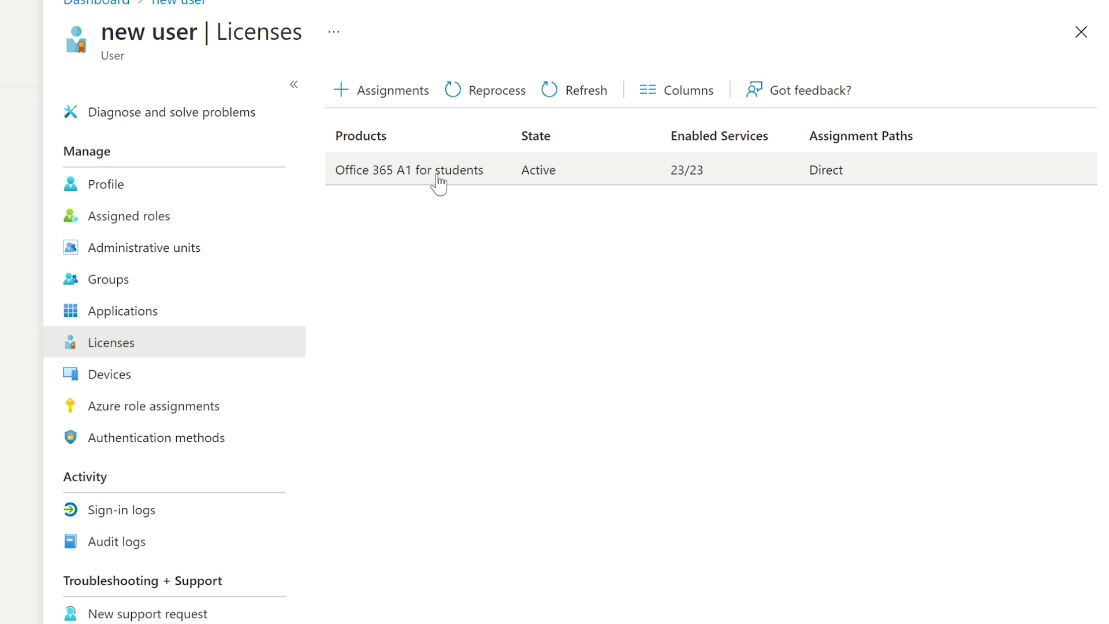
pyautogui.click(647, 181)
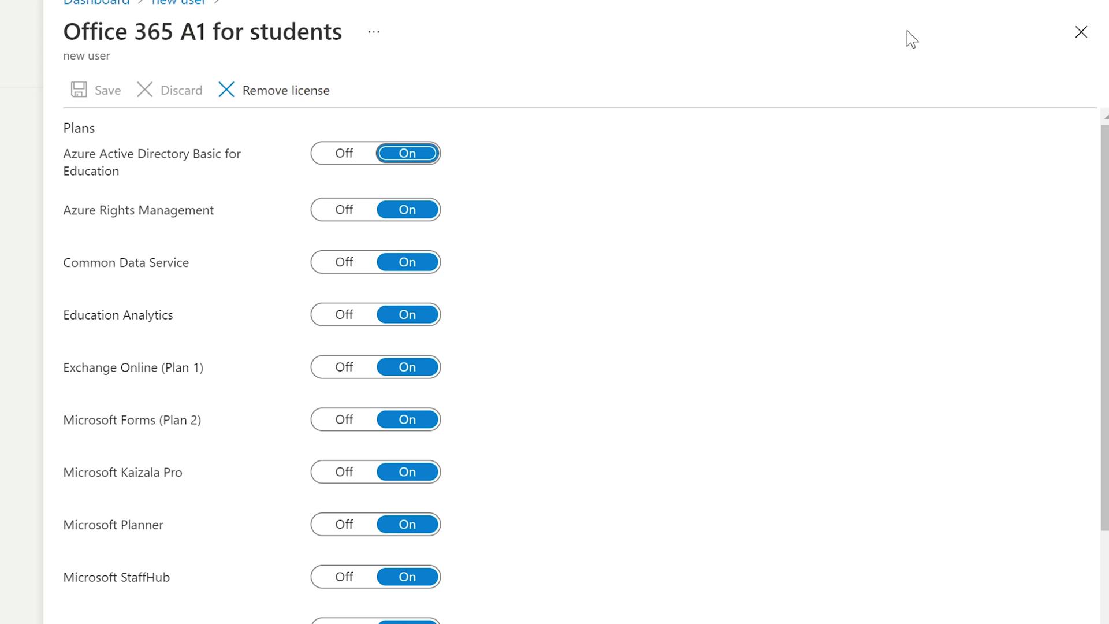
pyautogui.click(1082, 33)
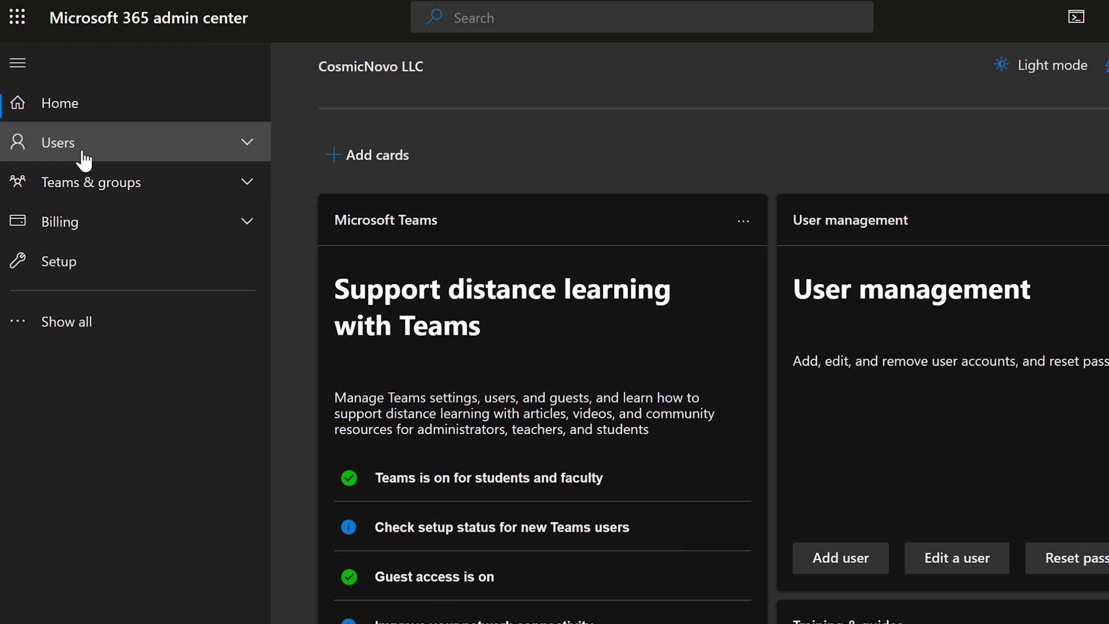
# - In the Microsoft 365 admin center's Active users list, select the account named new user and bring up its deletion options
pyautogui.click(83, 157)
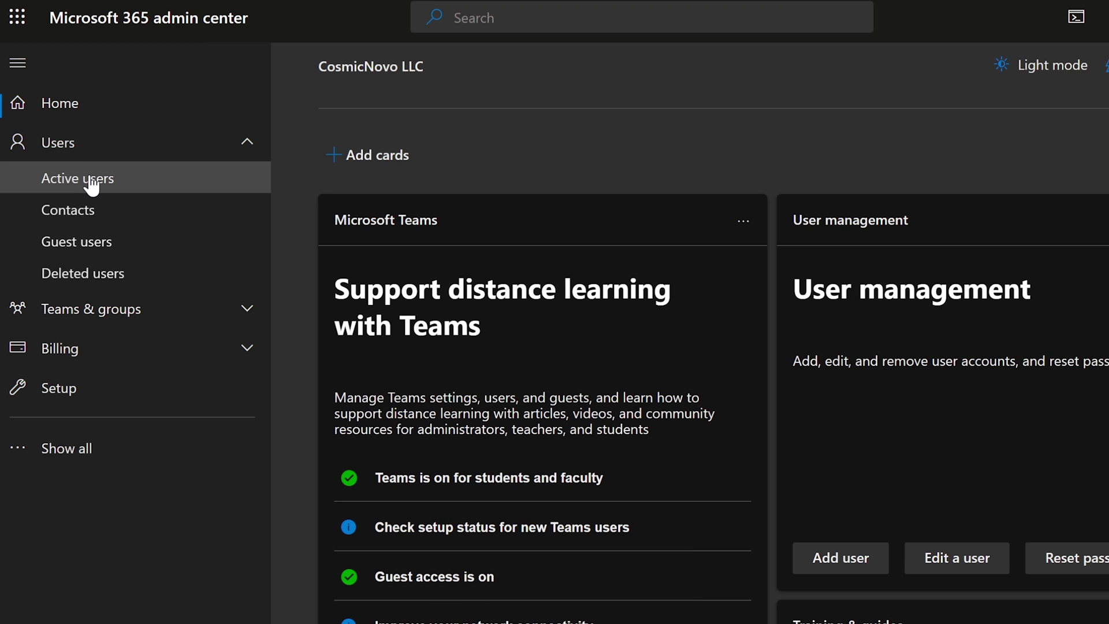
pyautogui.click(92, 184)
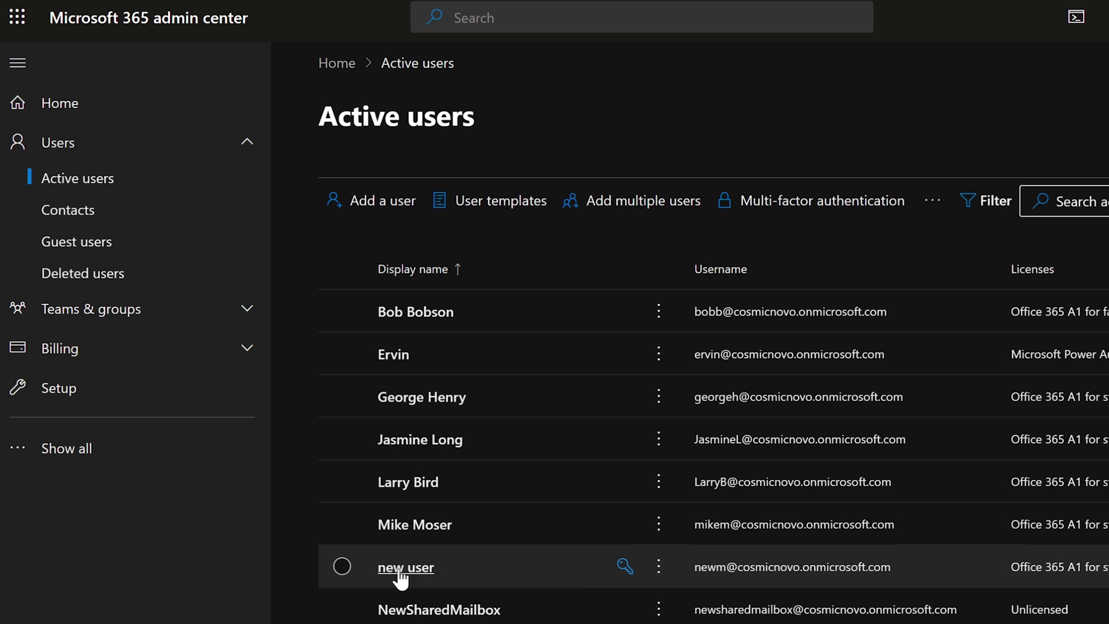
pyautogui.click(337, 565)
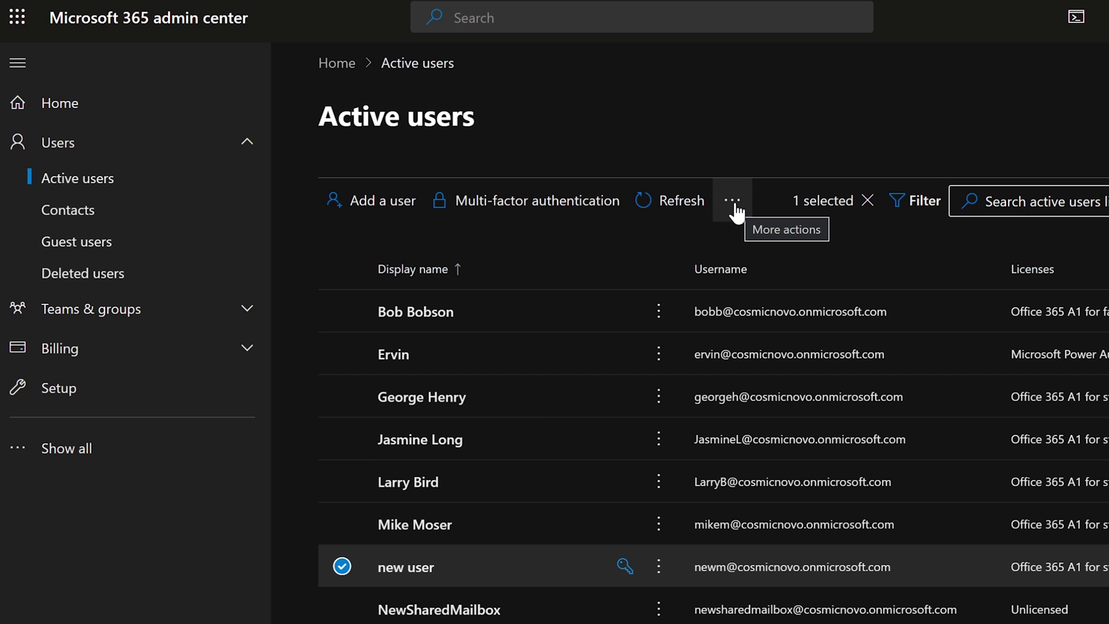
pyautogui.click(733, 208)
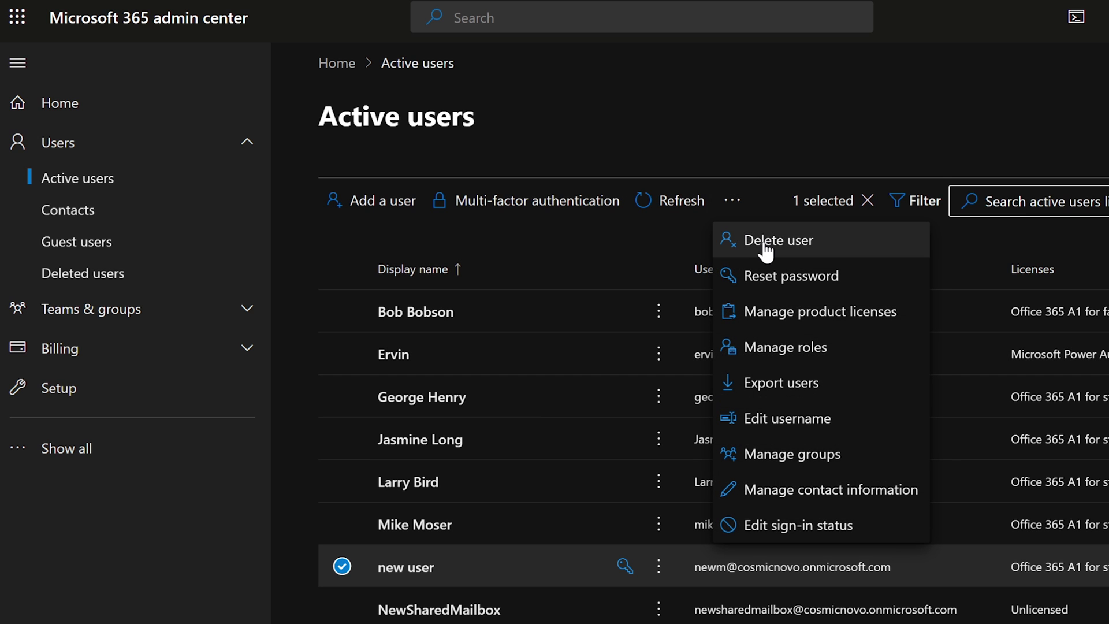
pyautogui.click(657, 569)
pyautogui.click(659, 572)
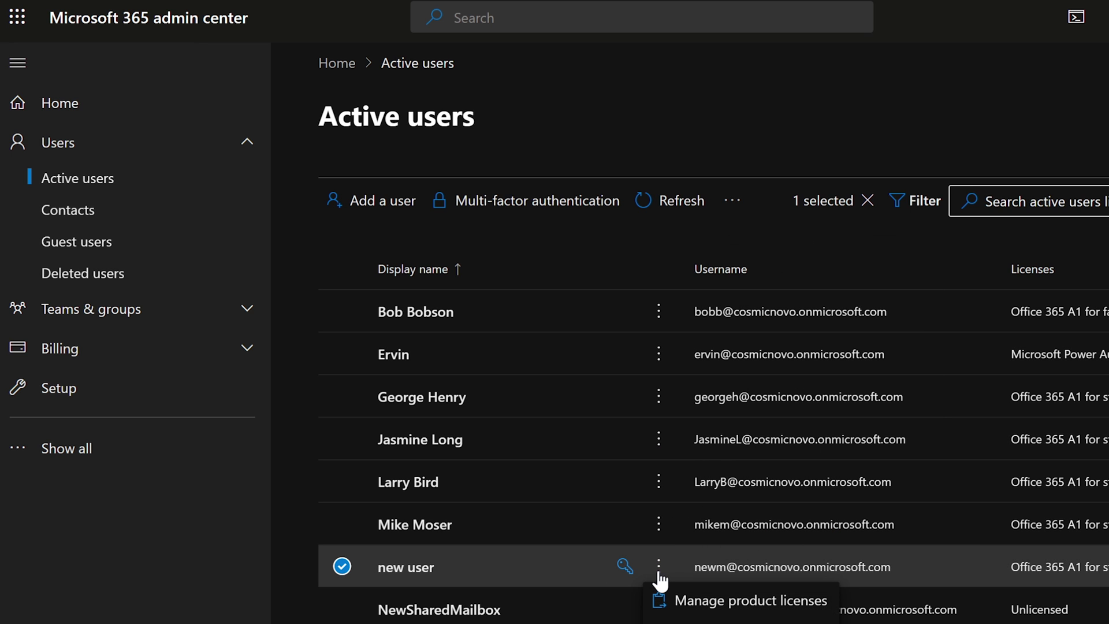
pyautogui.click(722, 621)
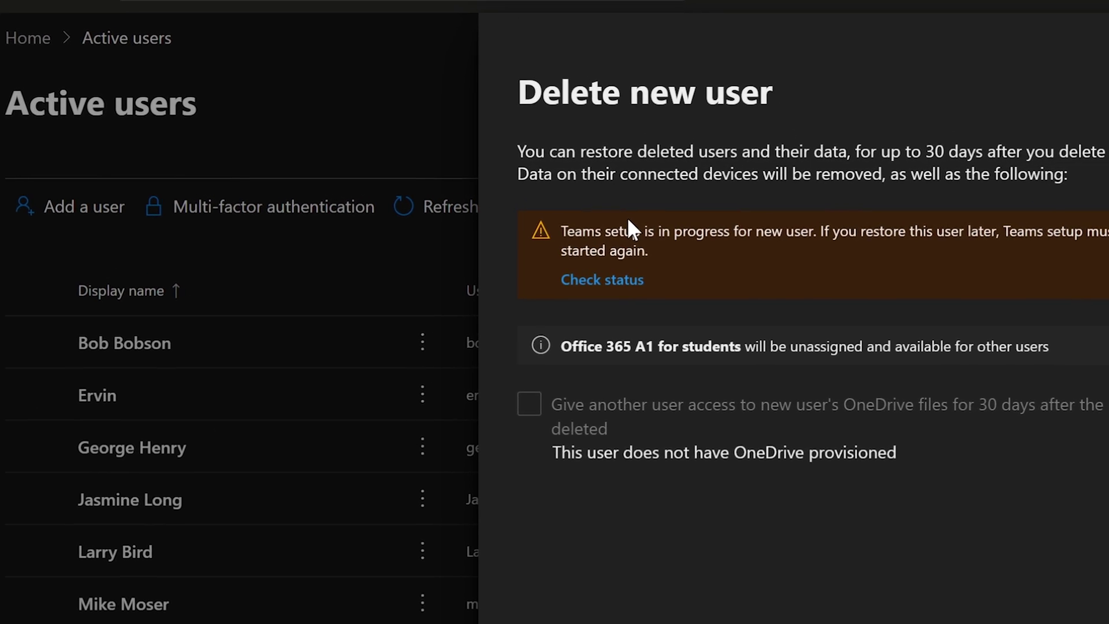
# - Read the deletion notes on restoring the user's data and on unassigning the Office 365 A1 for students license
pyautogui.moveTo(414, 149); pyautogui.dragTo(499, 150)
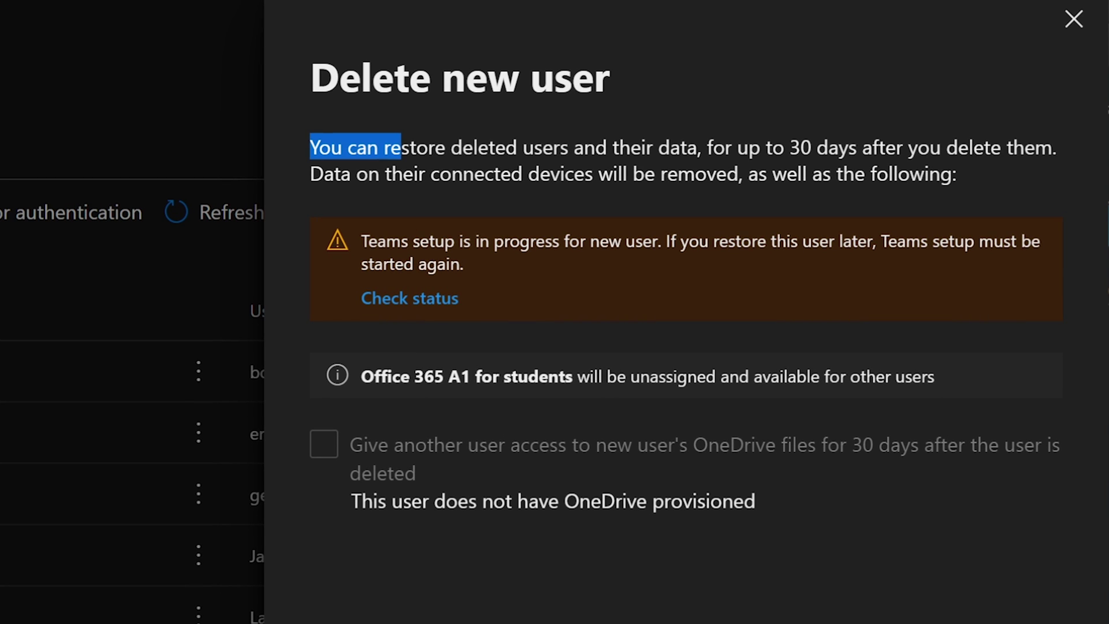
pyautogui.click(957, 408)
pyautogui.moveTo(946, 381); pyautogui.dragTo(374, 376)
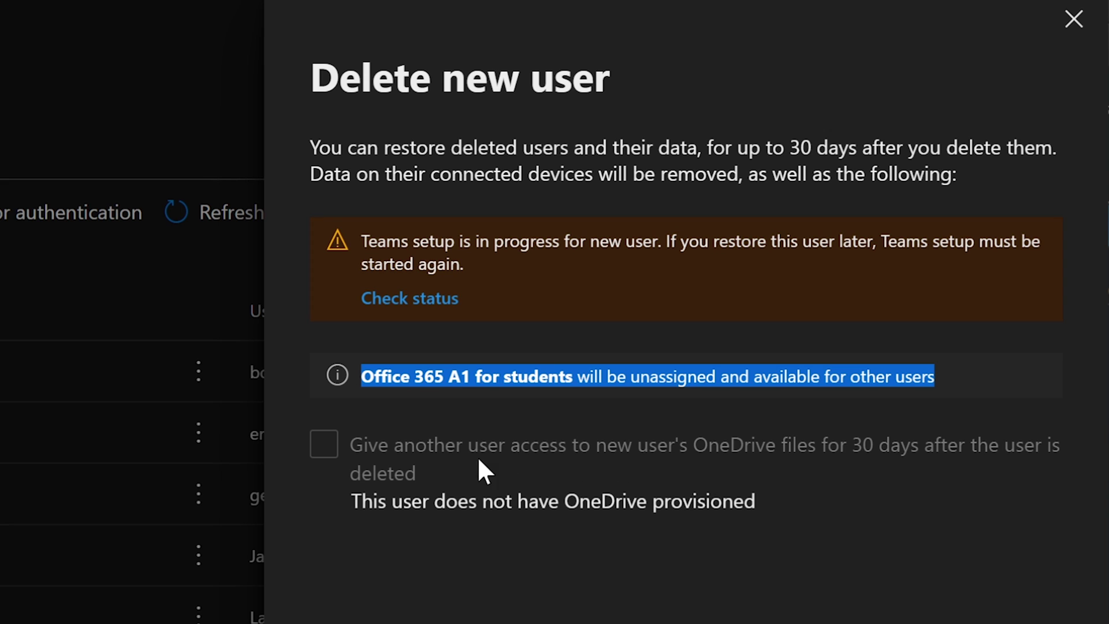
pyautogui.click(315, 558)
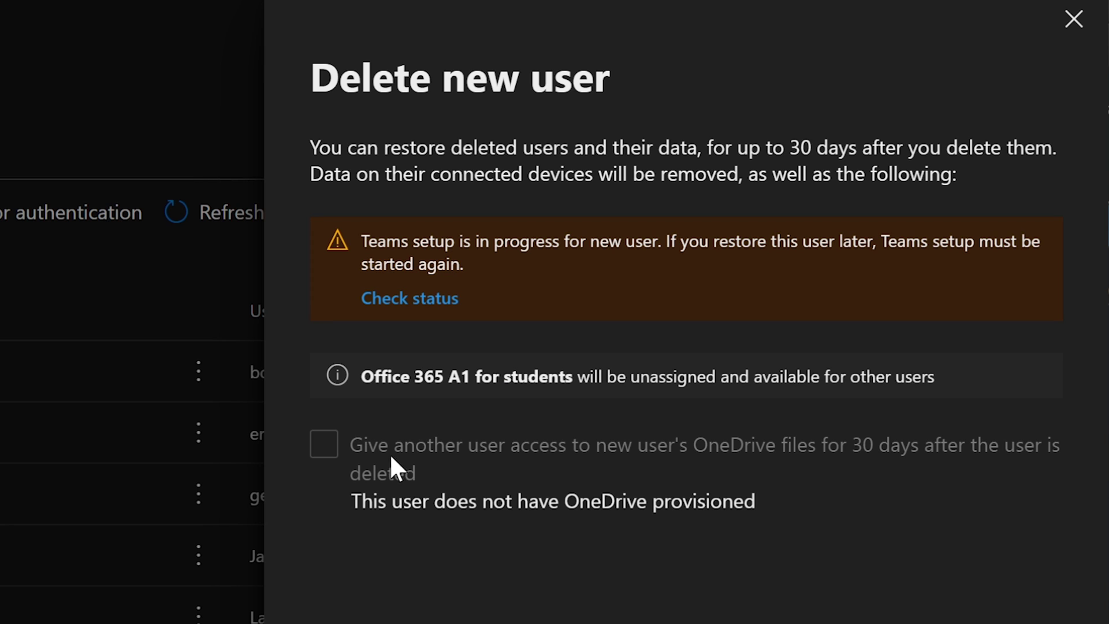
pyautogui.moveTo(364, 376); pyautogui.dragTo(966, 379)
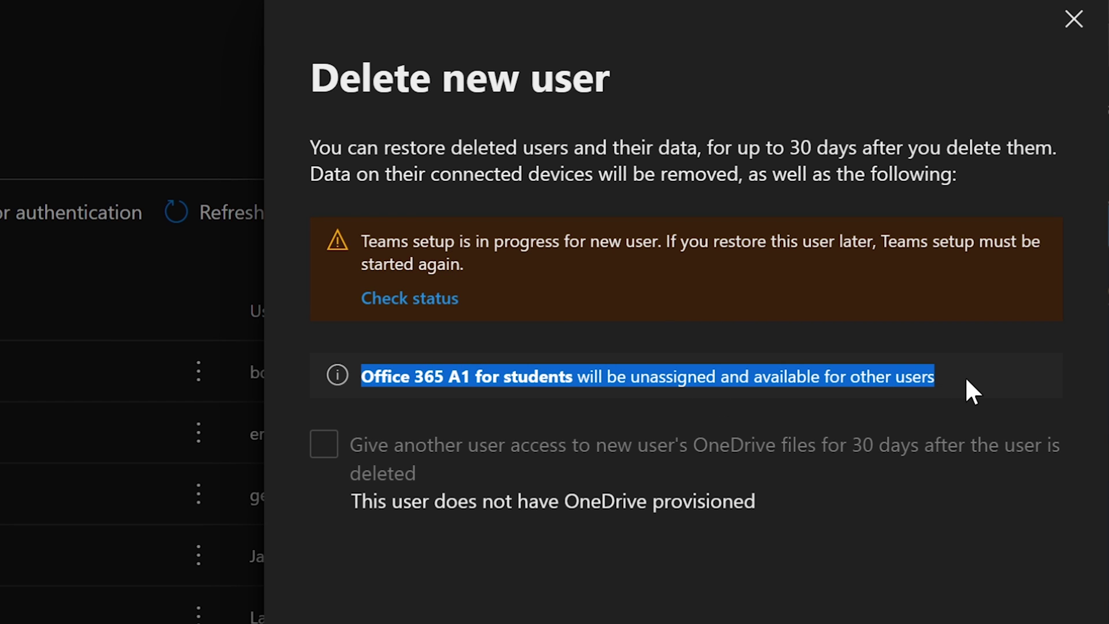
pyautogui.click(966, 380)
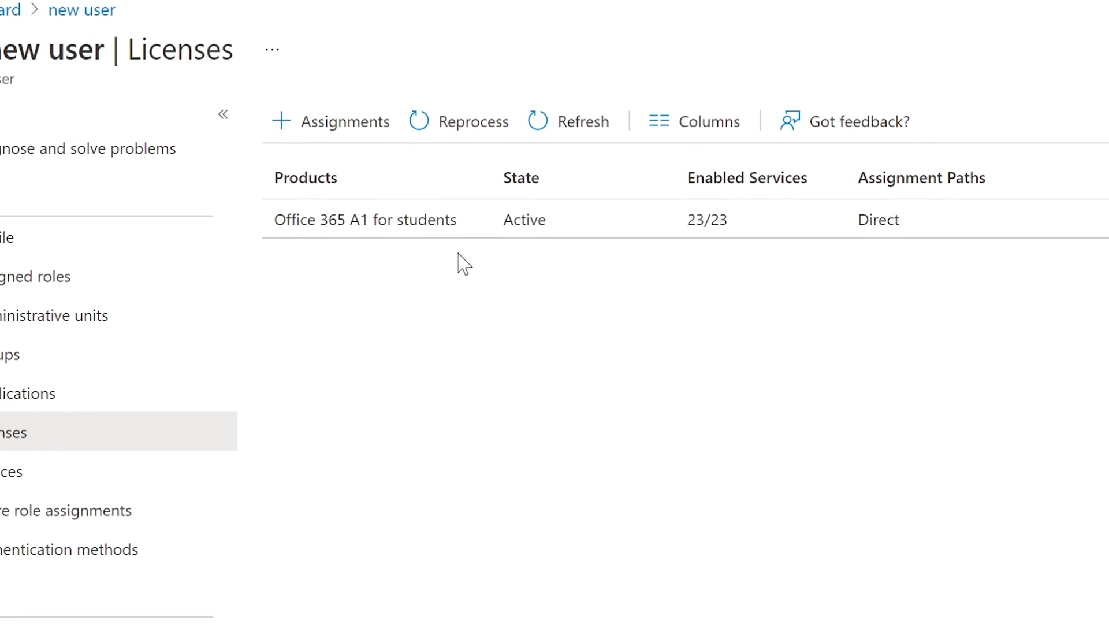
# - Switch to the Azure Active Directory admin center and open the new user's Office 365 A1 for students license details
pyautogui.click(528, 220)
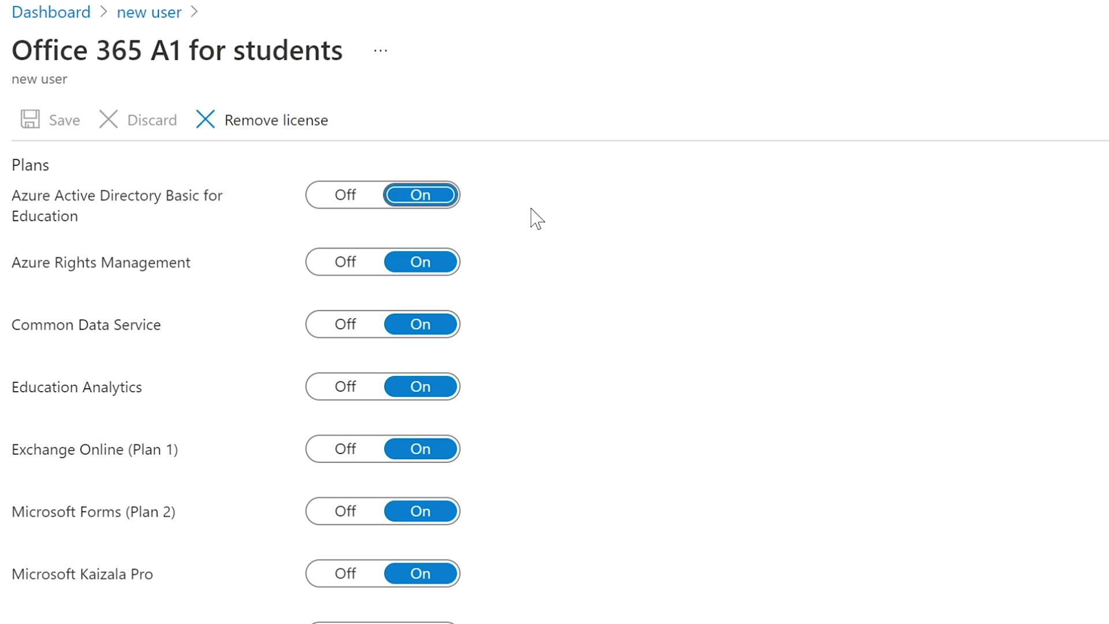